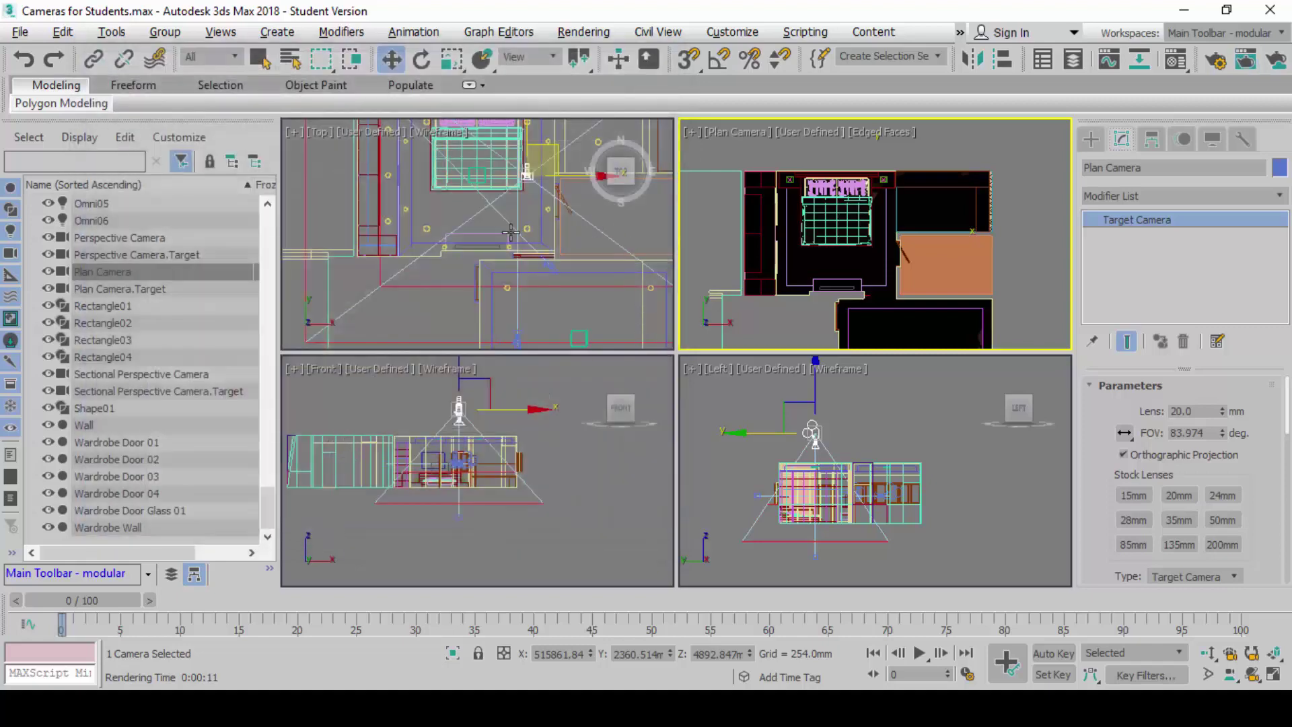
Start cloning the Sectional Perspective Camera together with its target in the enlarged Top view
scroll(511, 232, "down", 3)
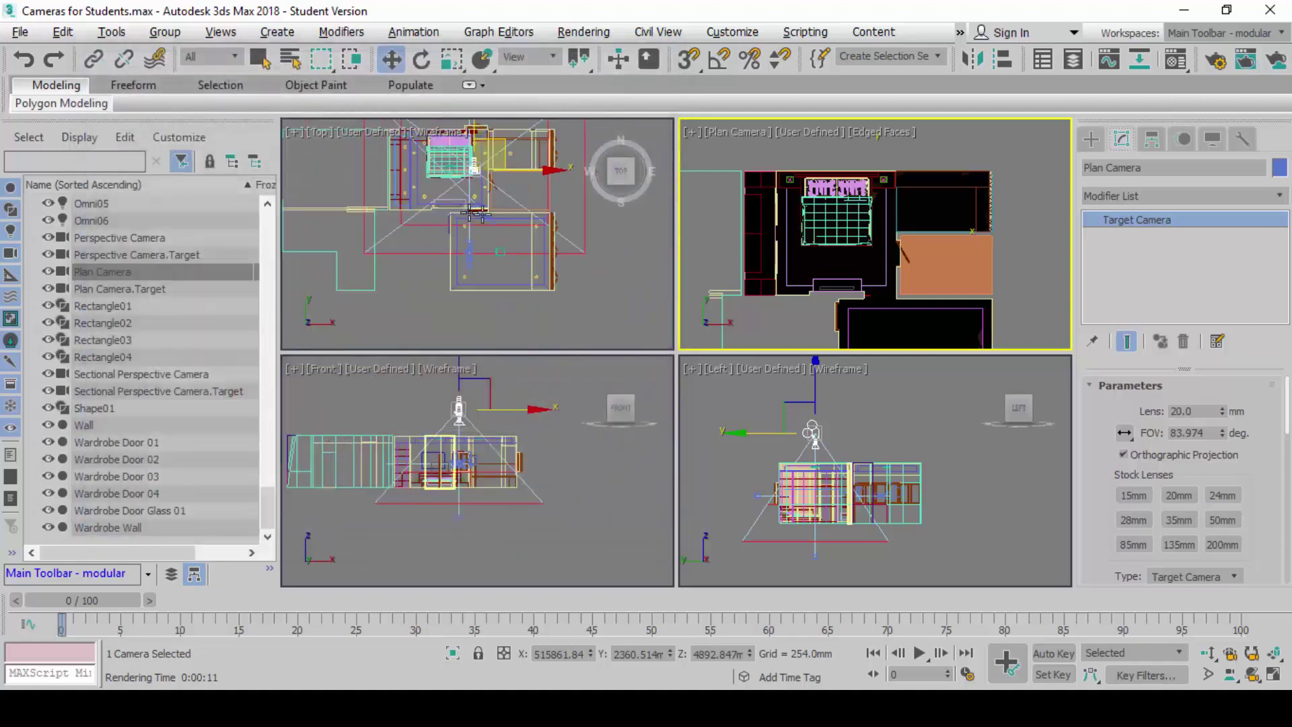
left_click(592, 297)
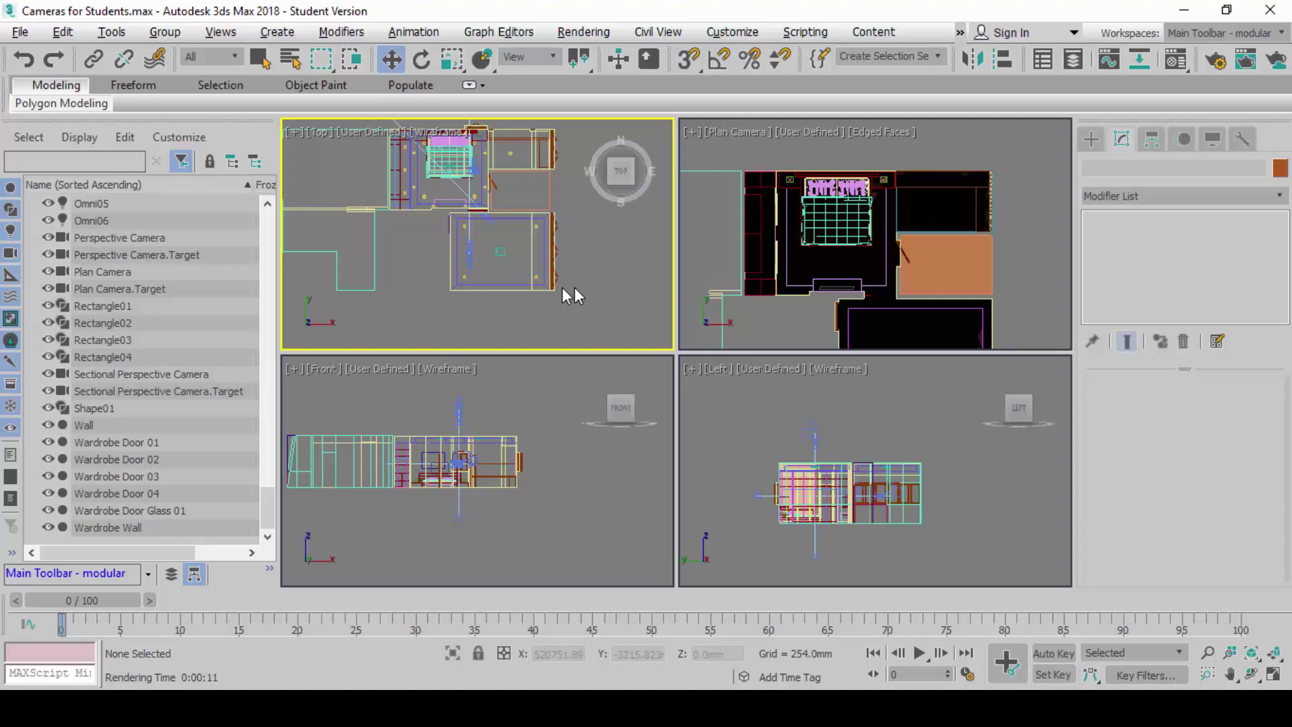
key("alt+w")
left_click(660, 347)
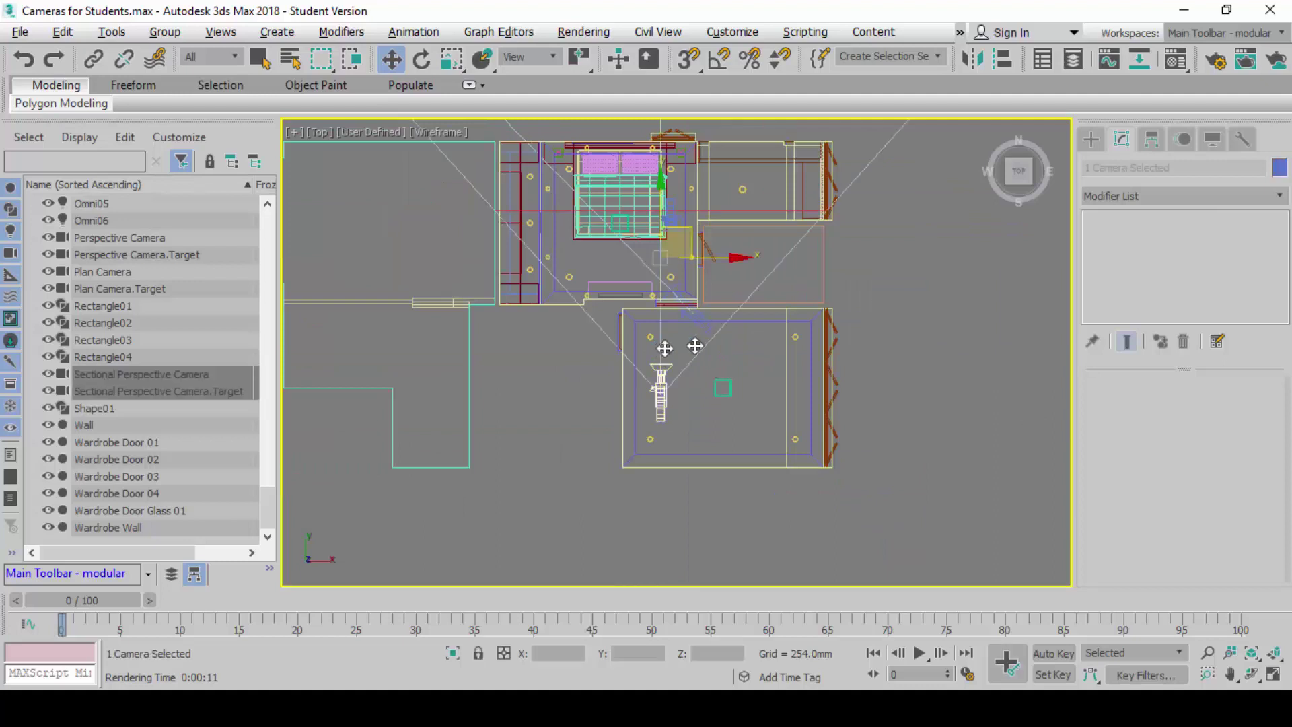
scroll(741, 350, "down", 3)
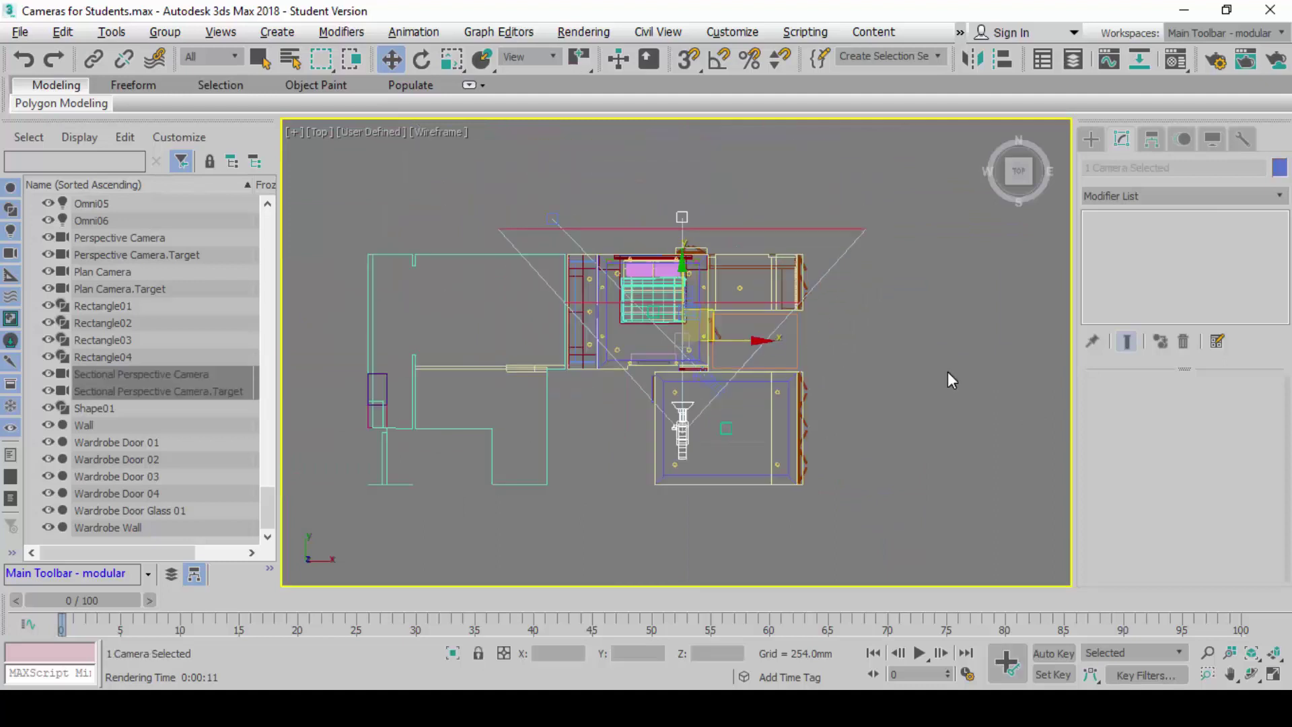
scroll(939, 374, "up", 2)
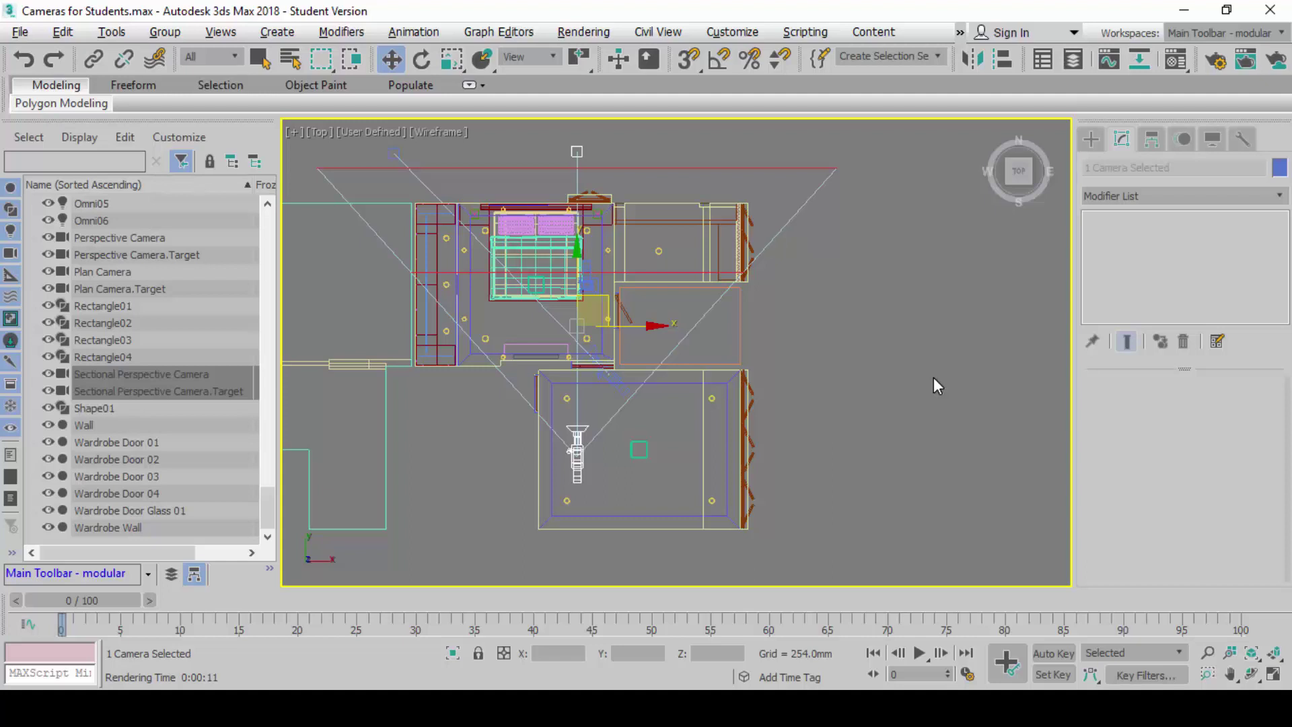
key("ctrl+v")
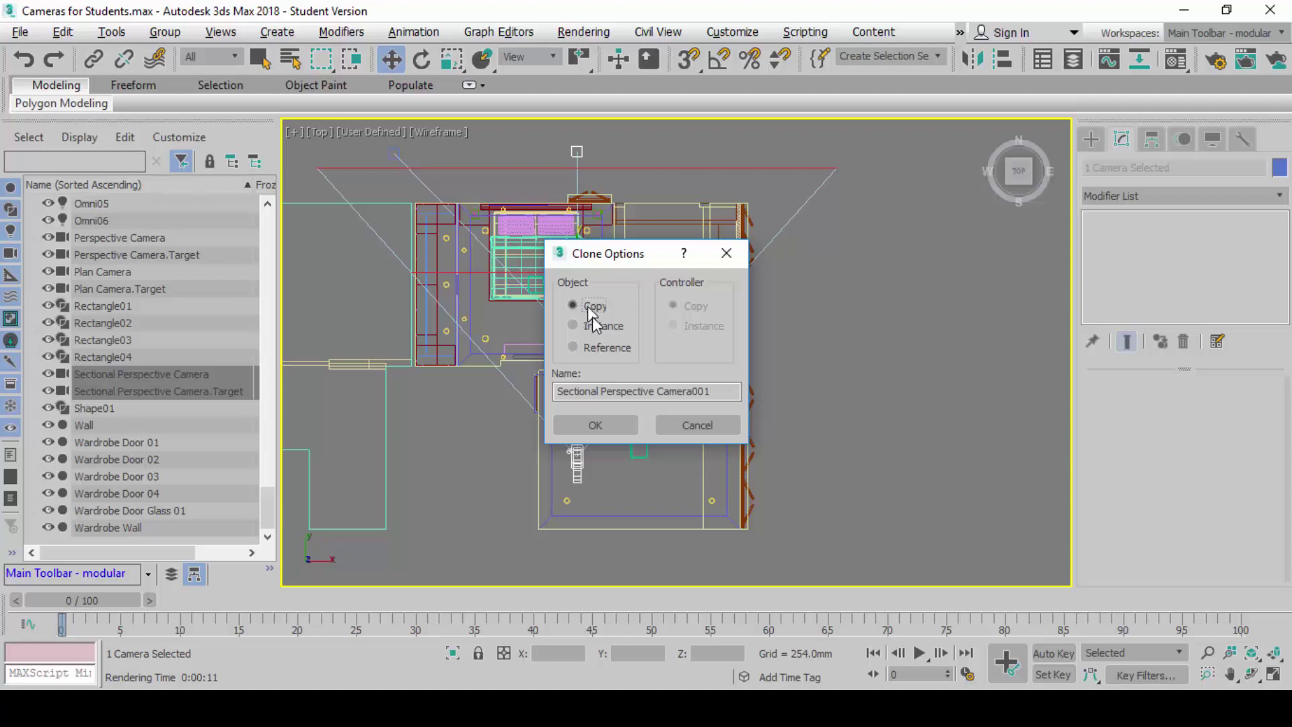
Name the cloned camera Section Camera and create it as an independent copy
double_click(676, 393)
double_click(626, 391)
key("BackSpace")
key("BackSpace")
key("BackSpace")
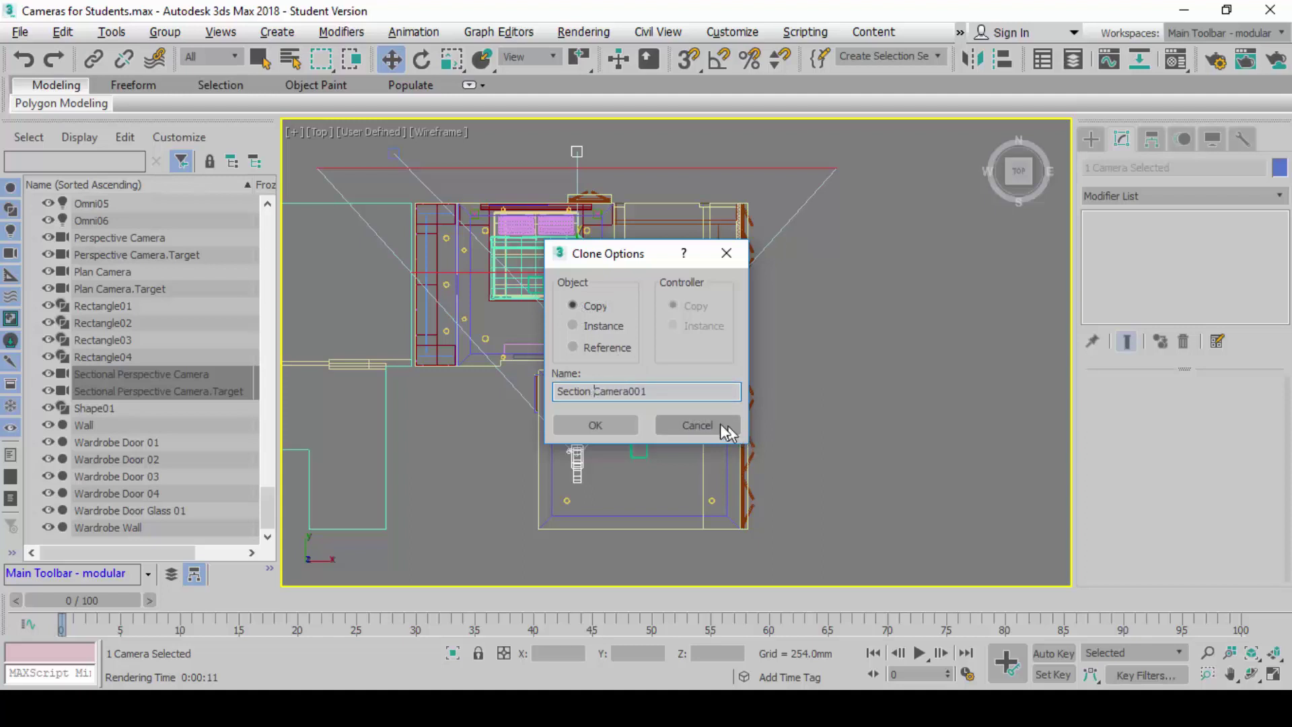
left_click_drag(630, 391, 713, 395)
key("BackSpace")
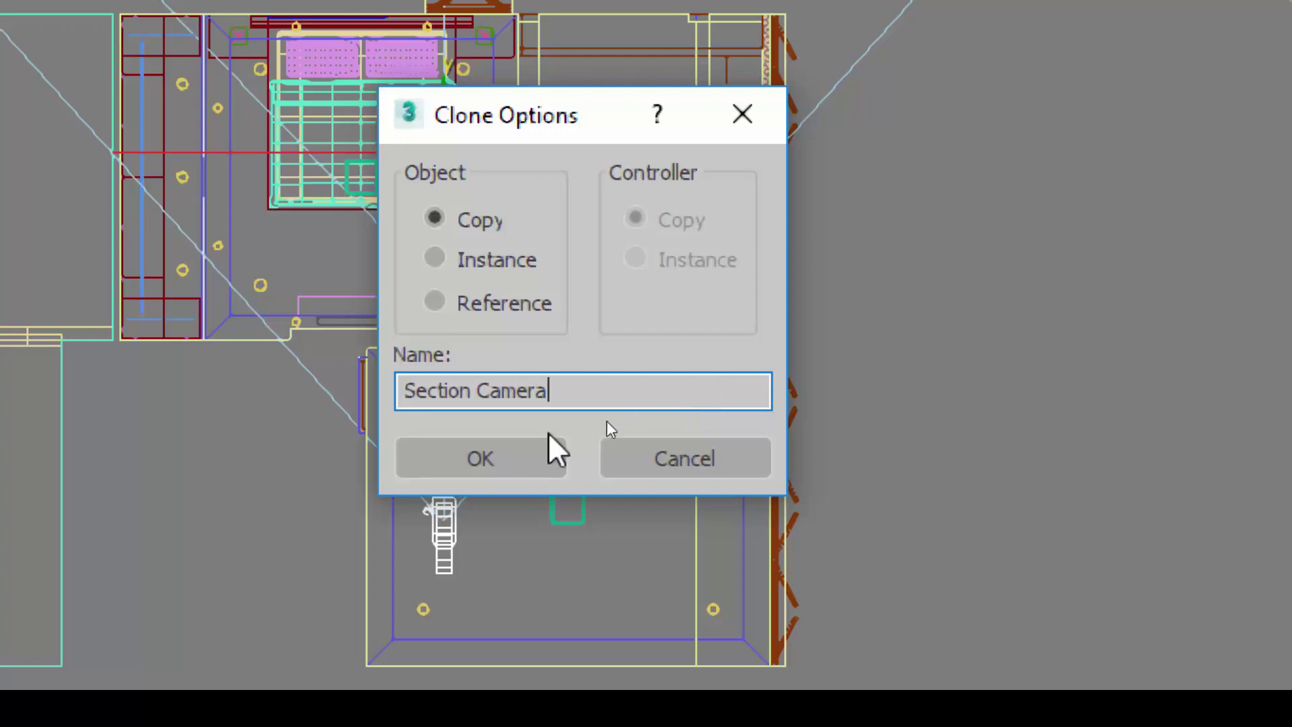
left_click(498, 458)
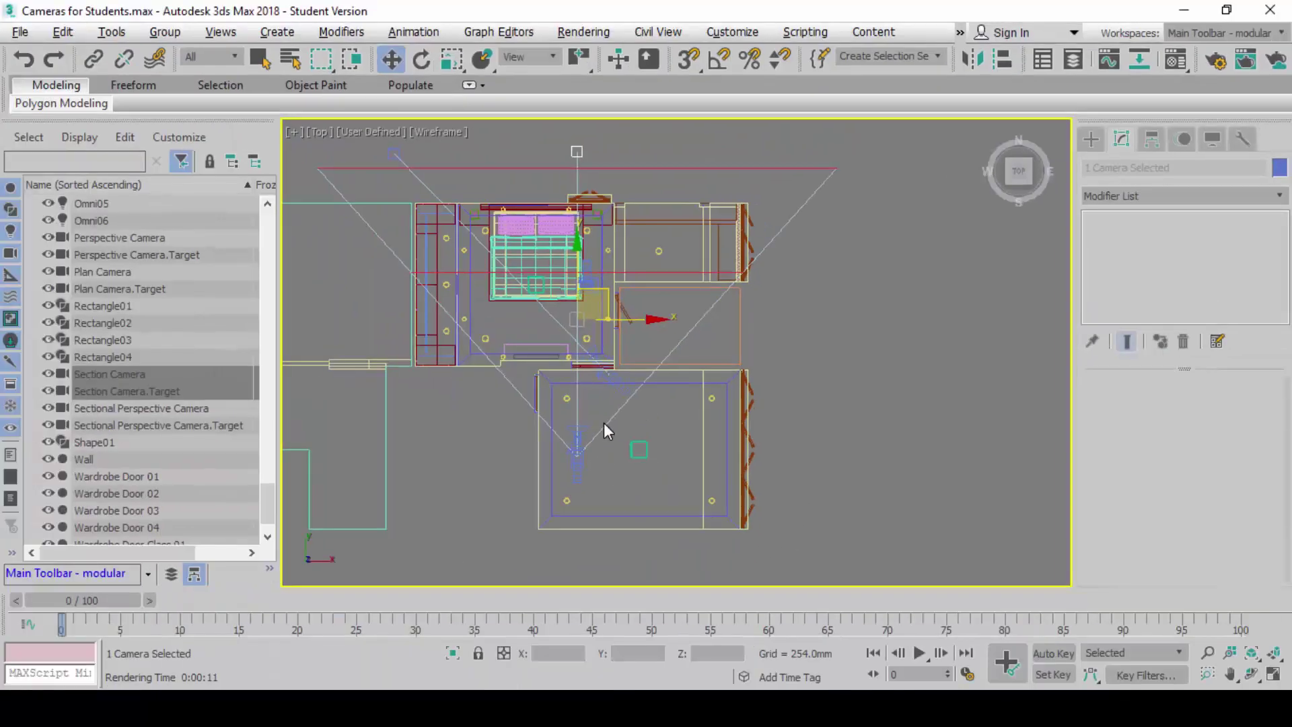
Return to the four-viewport layout and switch the Plan Camera viewport to the Section Camera view
key("alt+w")
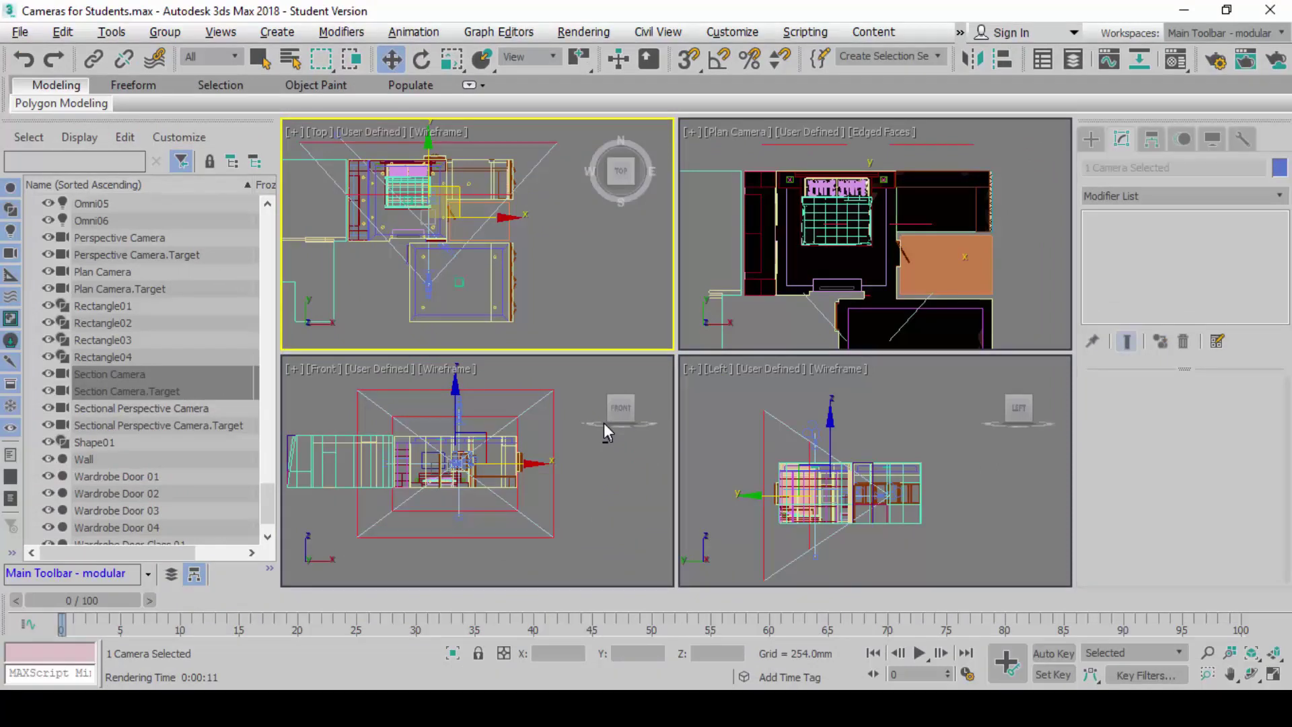
left_click(740, 130)
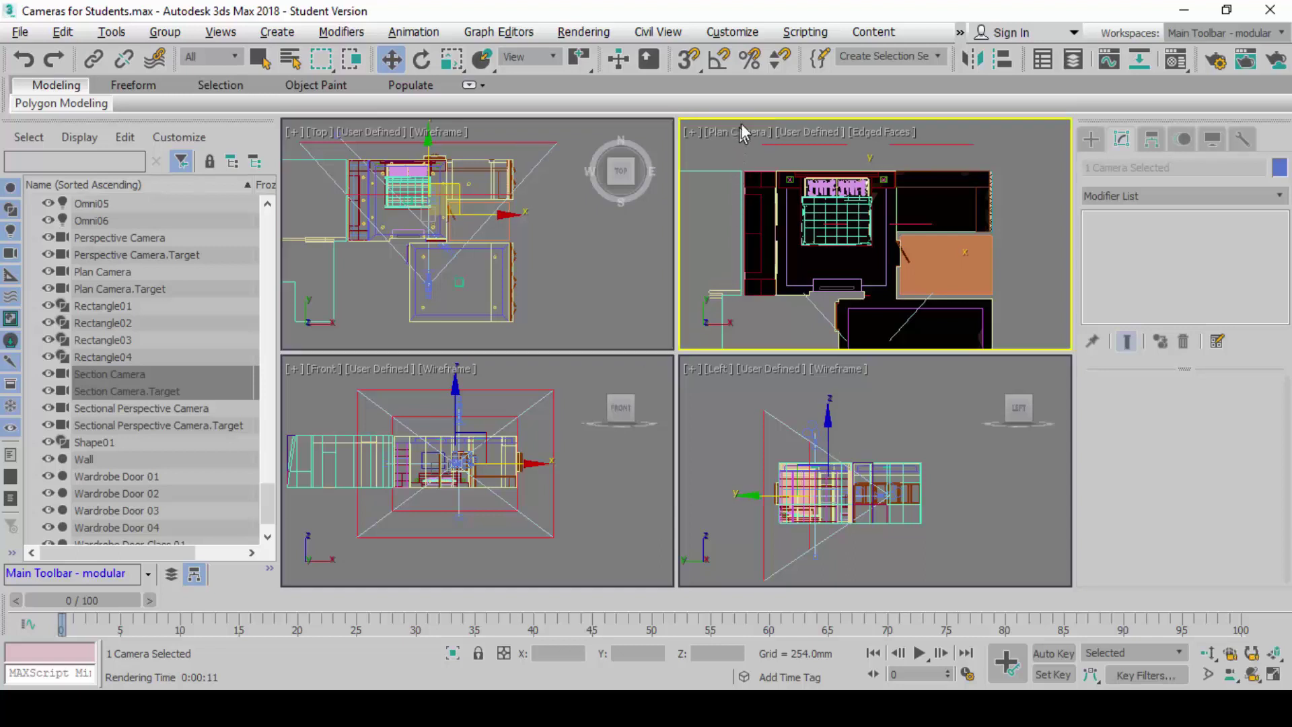
left_click(736, 130)
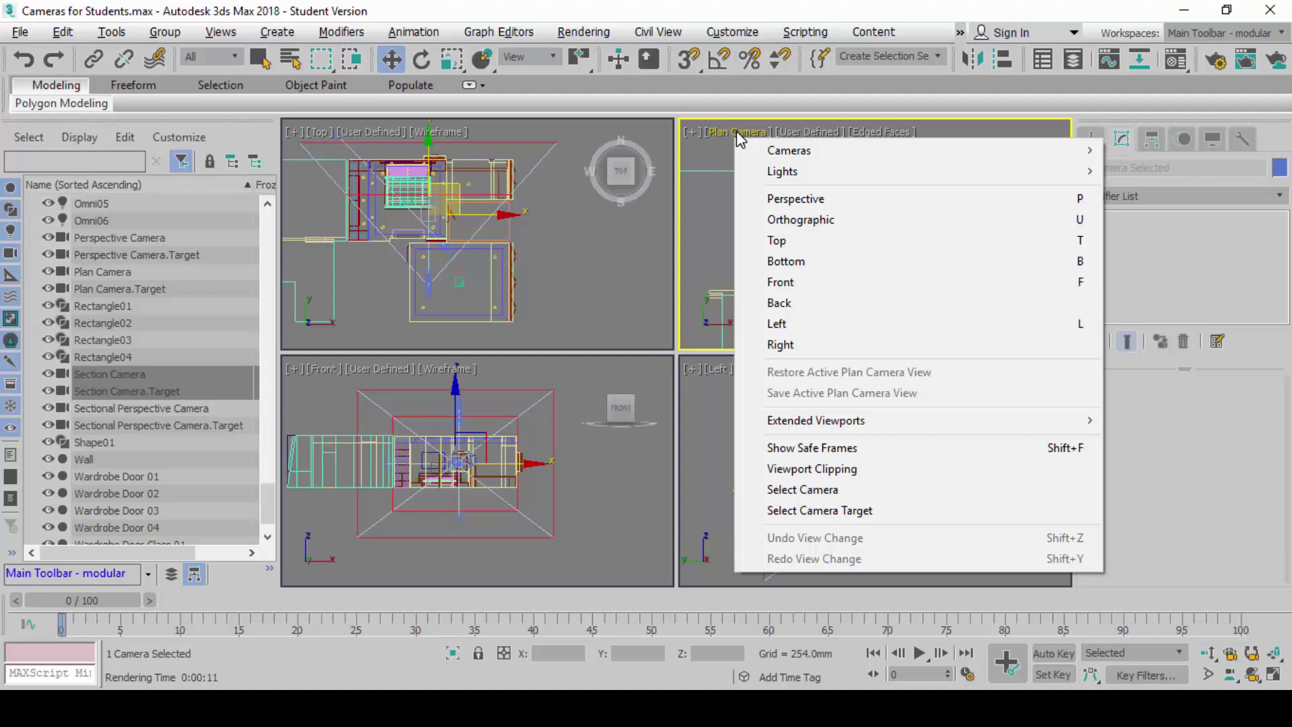
mouse_move(877, 151)
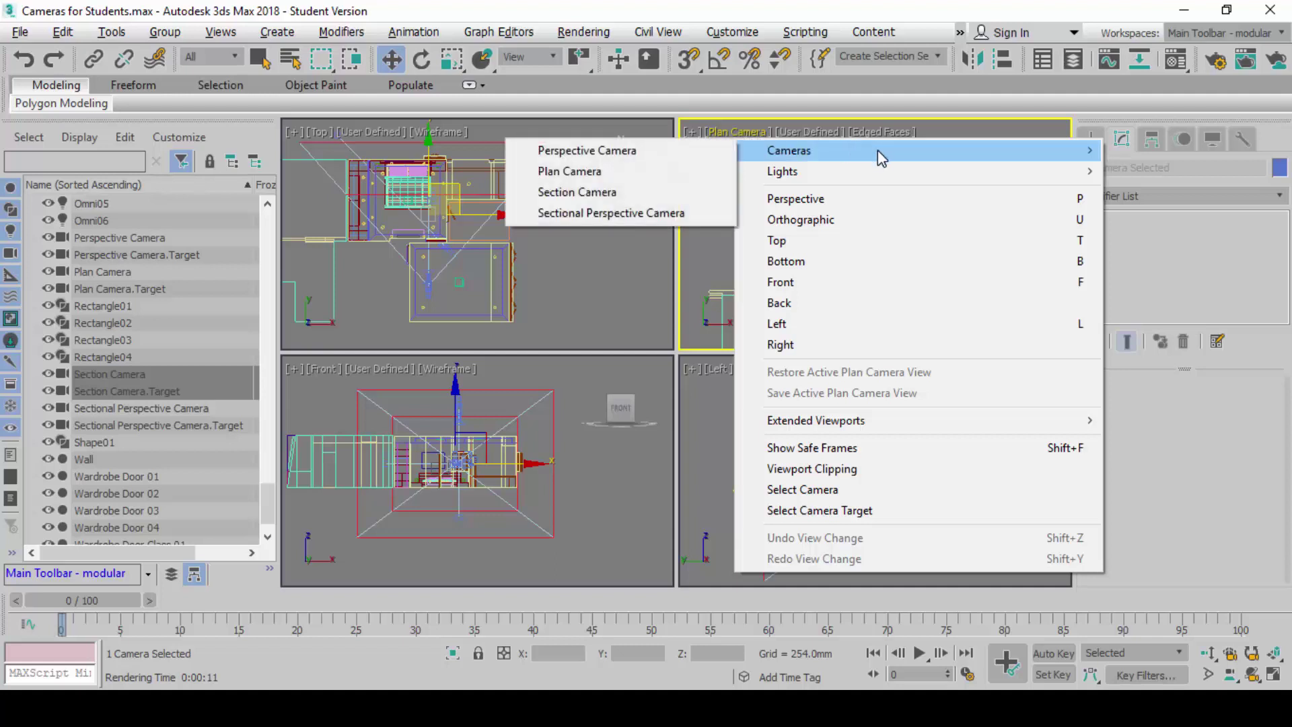
left_click(655, 196)
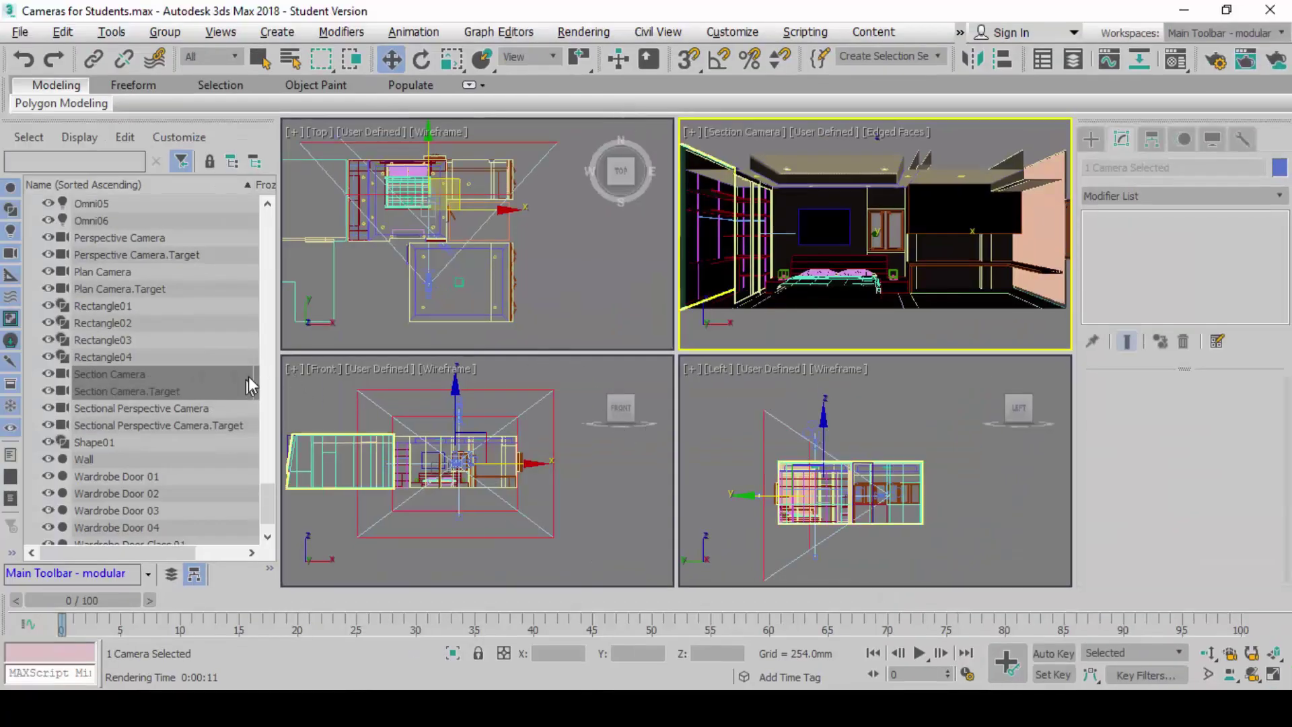
left_click(118, 375)
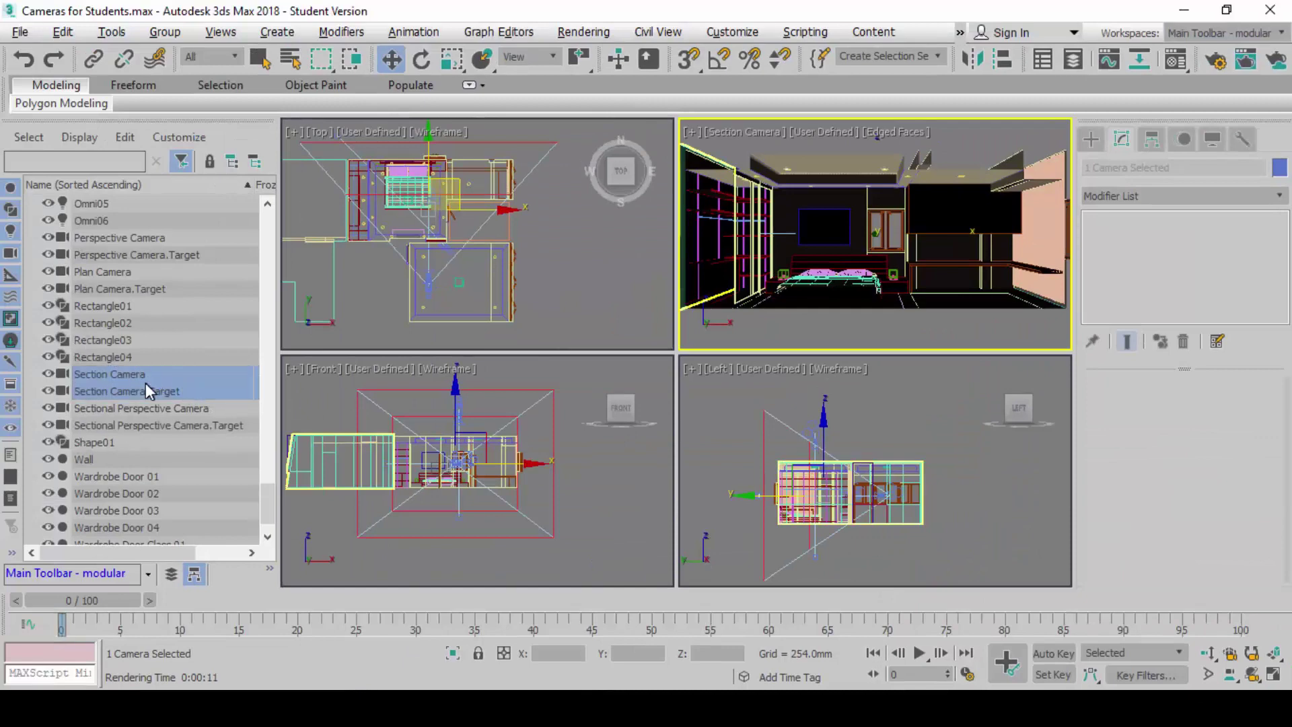
left_click(149, 423)
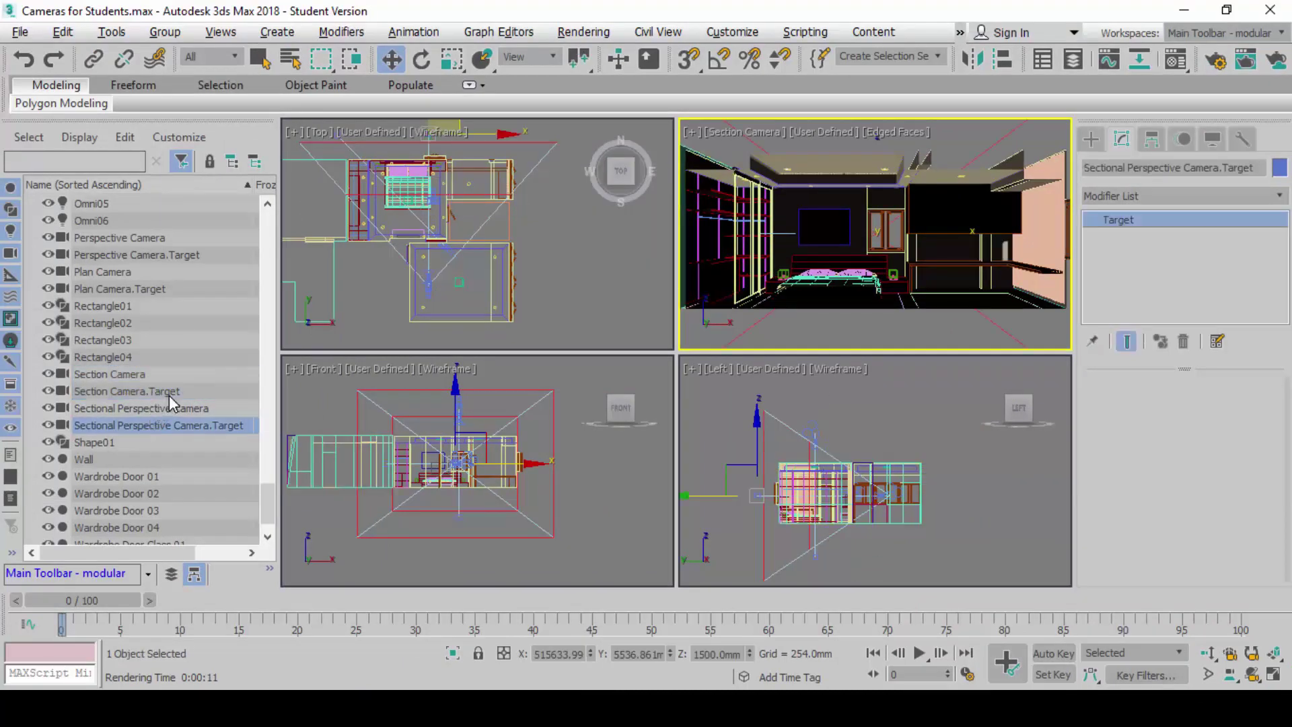
left_click(136, 375)
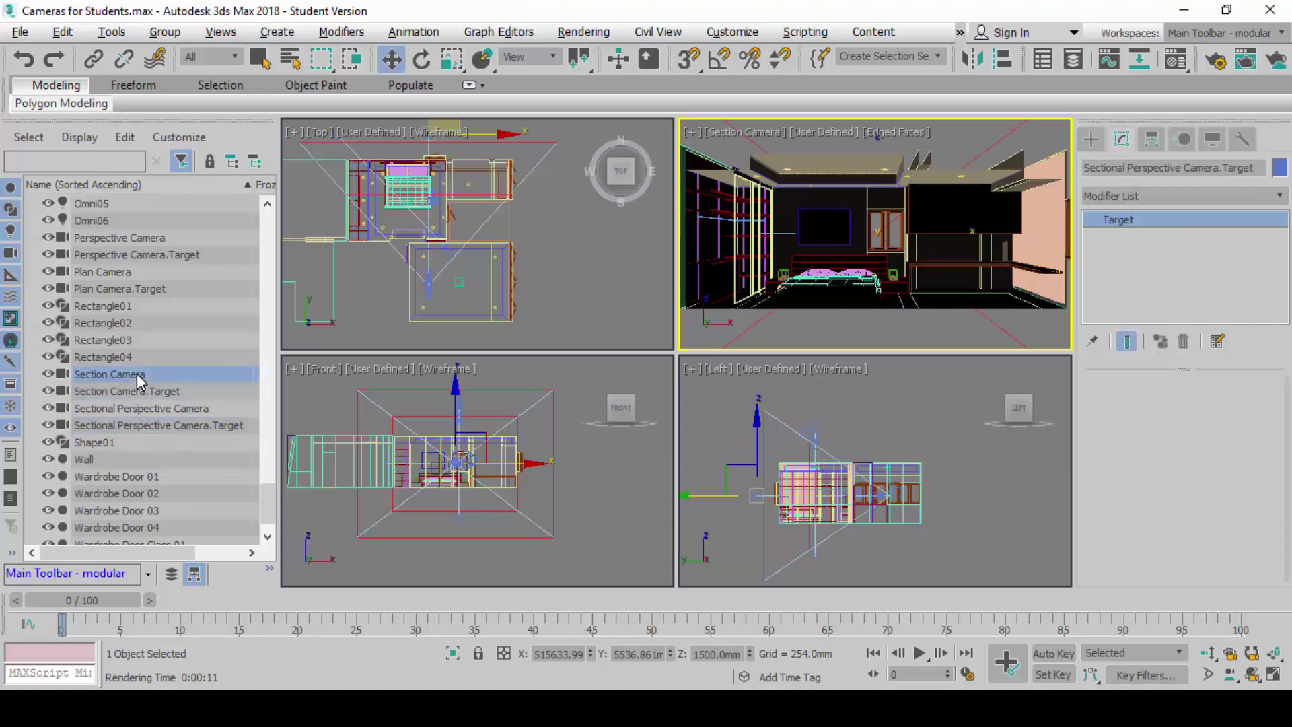
left_click(132, 389, "ctrl")
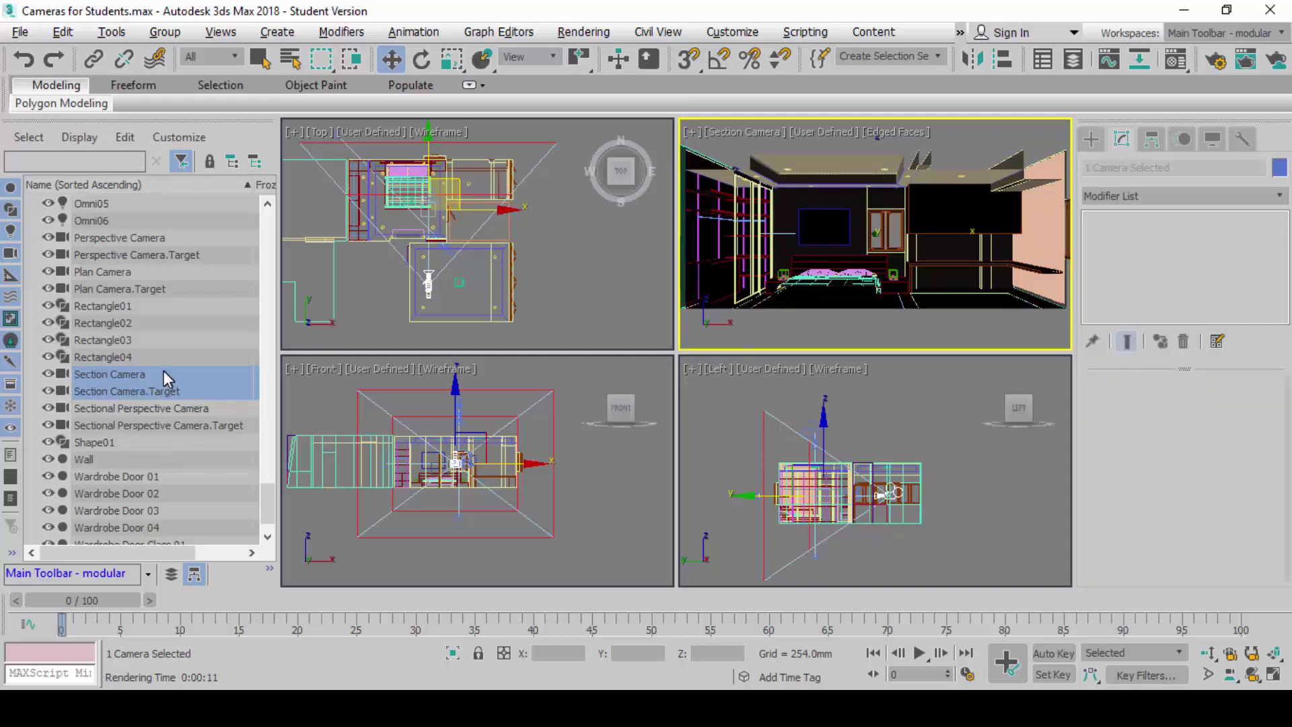
left_click(107, 407)
left_click(134, 374)
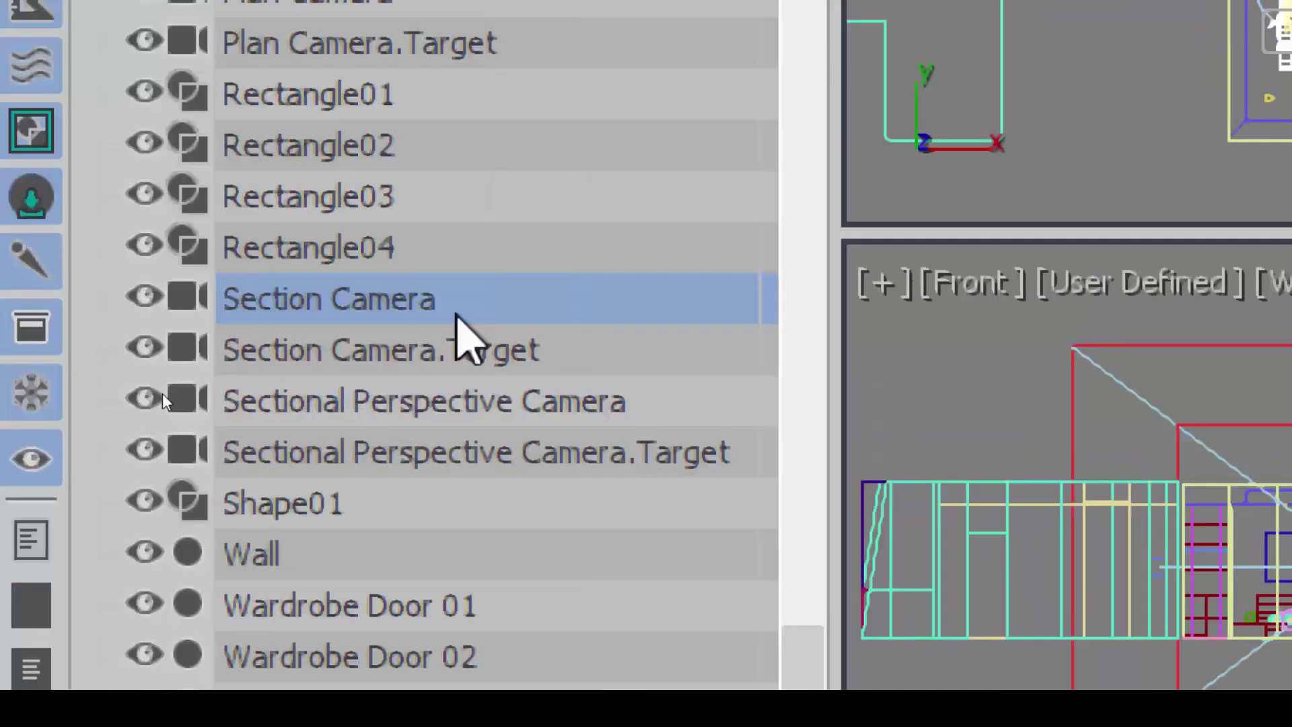
left_click(215, 353, "ctrl")
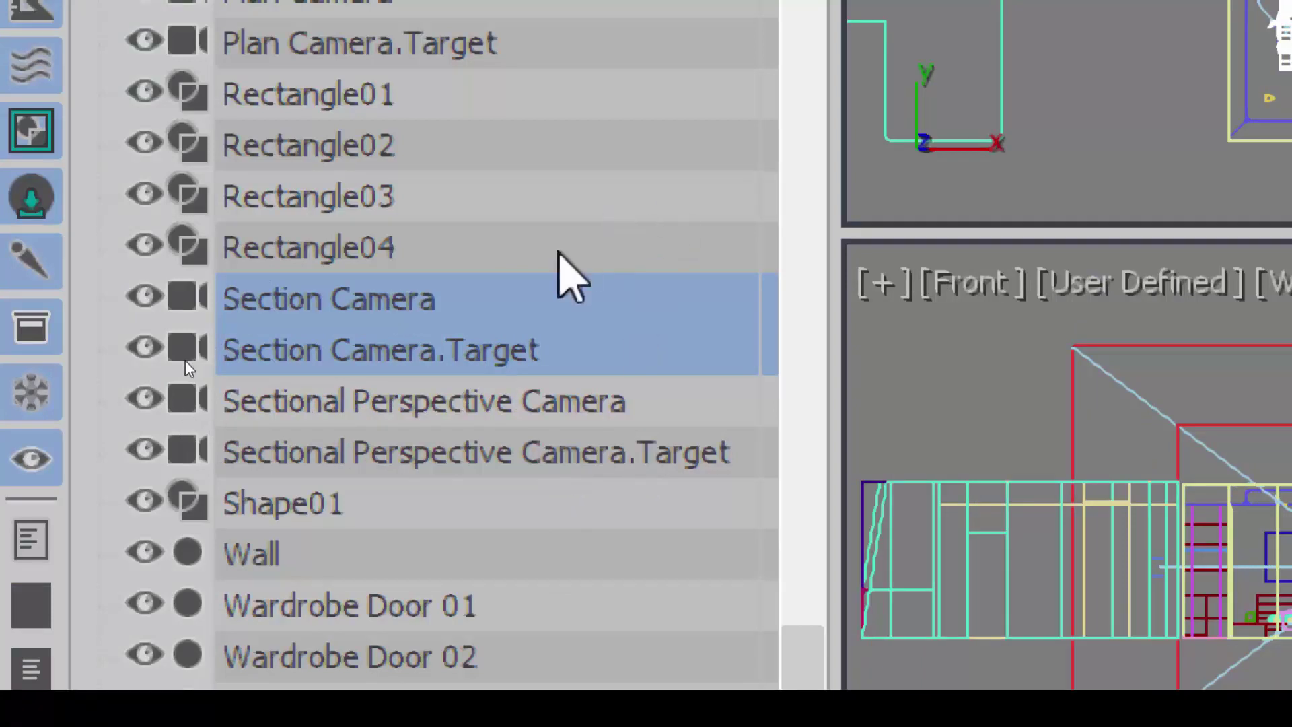
left_click(566, 197)
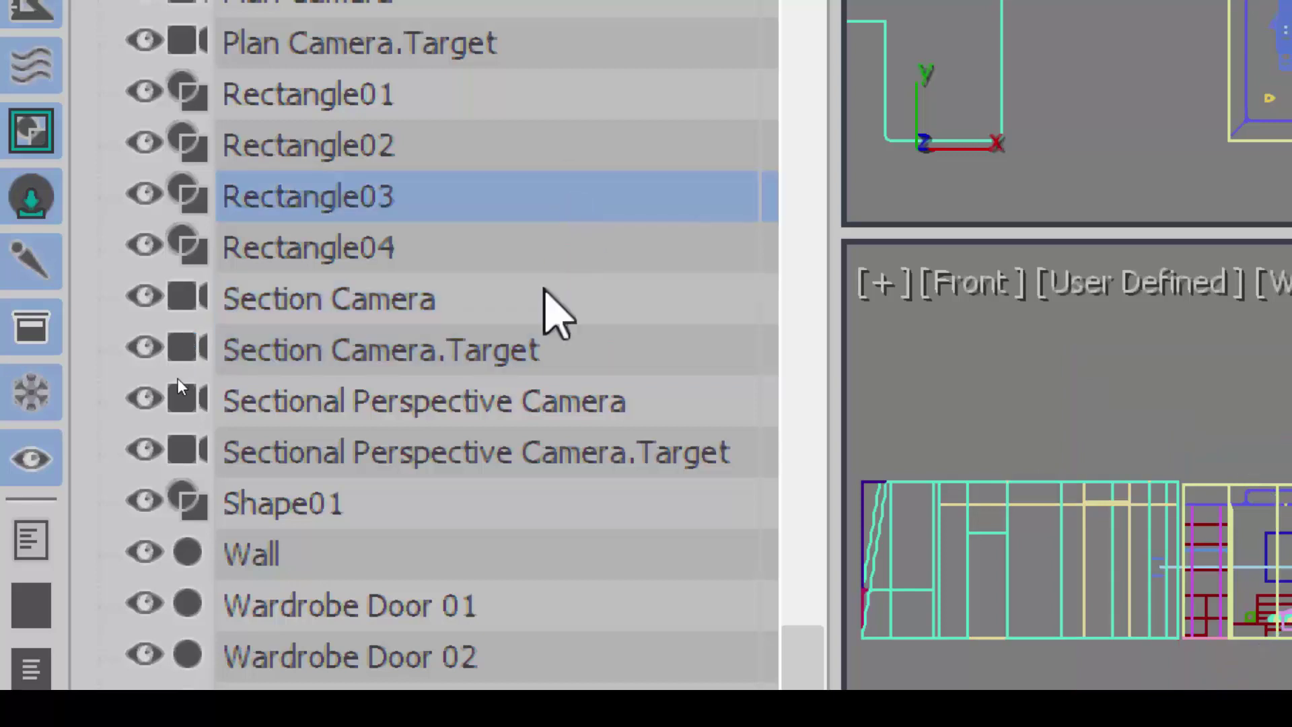
Turn on Orthographic Projection for the Section Camera, selected without its target, and render its view
left_click(546, 291)
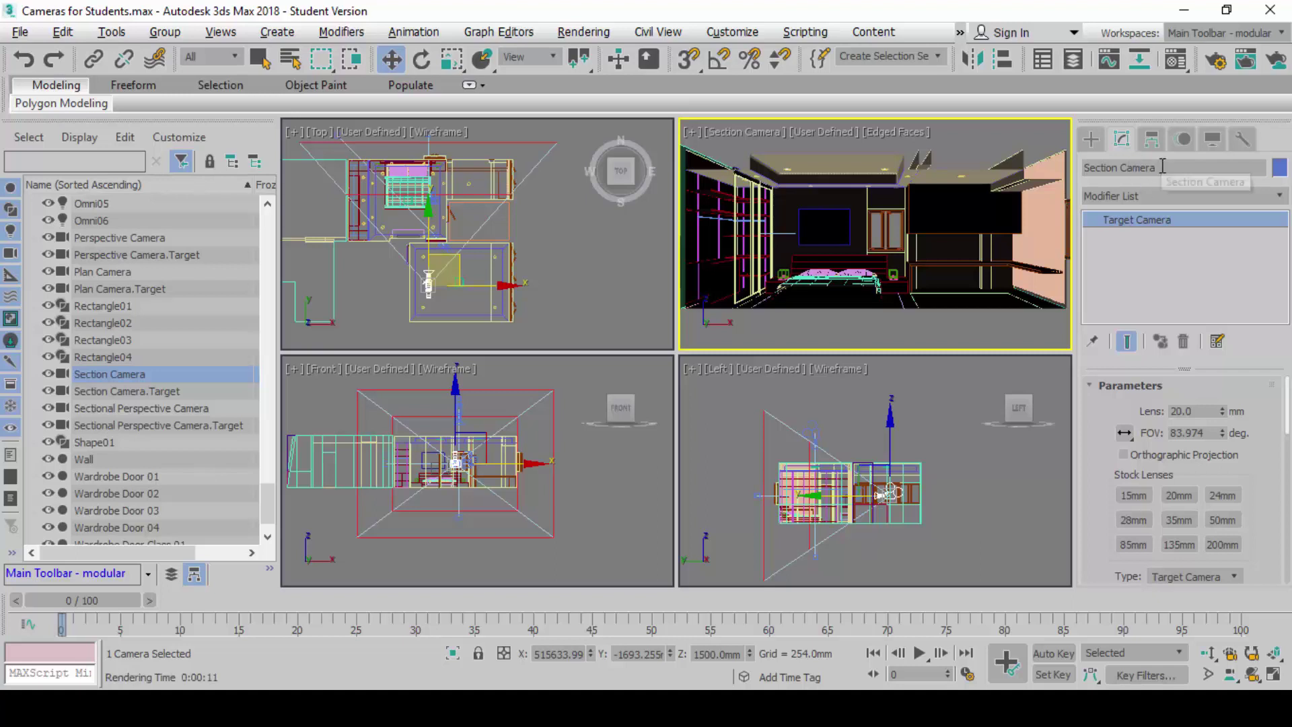
left_click(1199, 168)
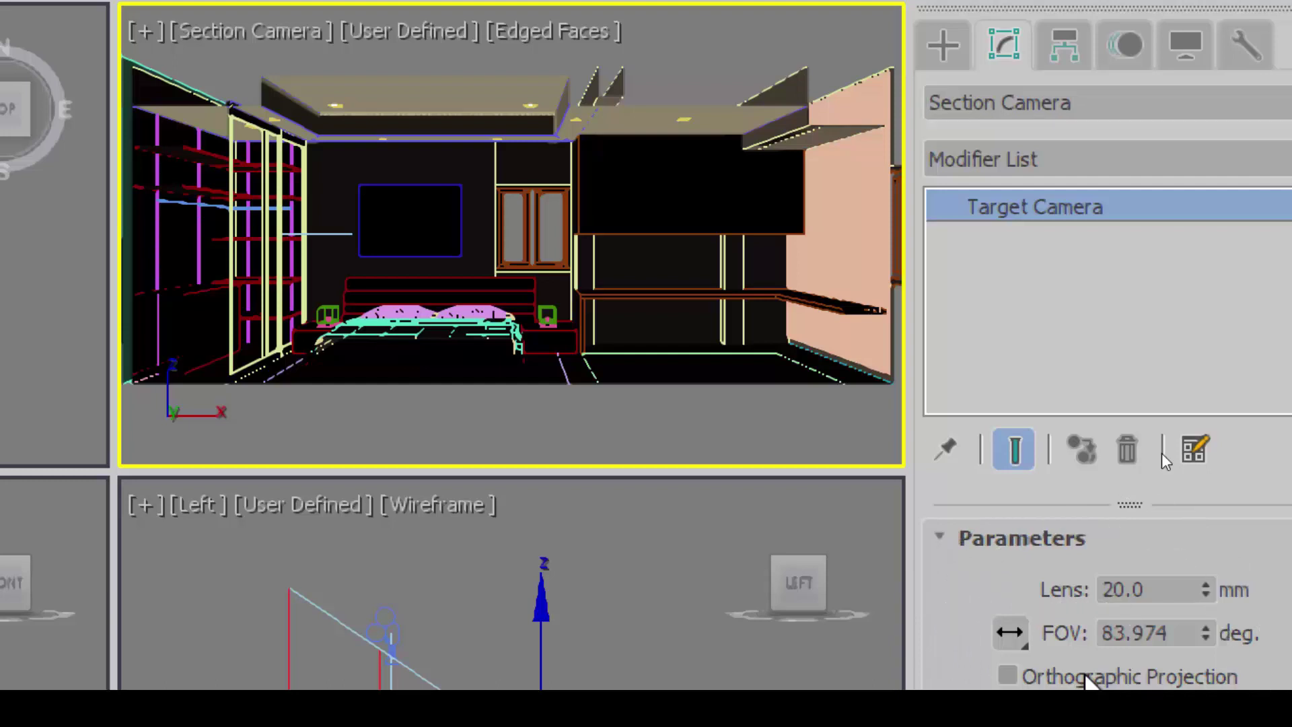
left_click(1010, 675)
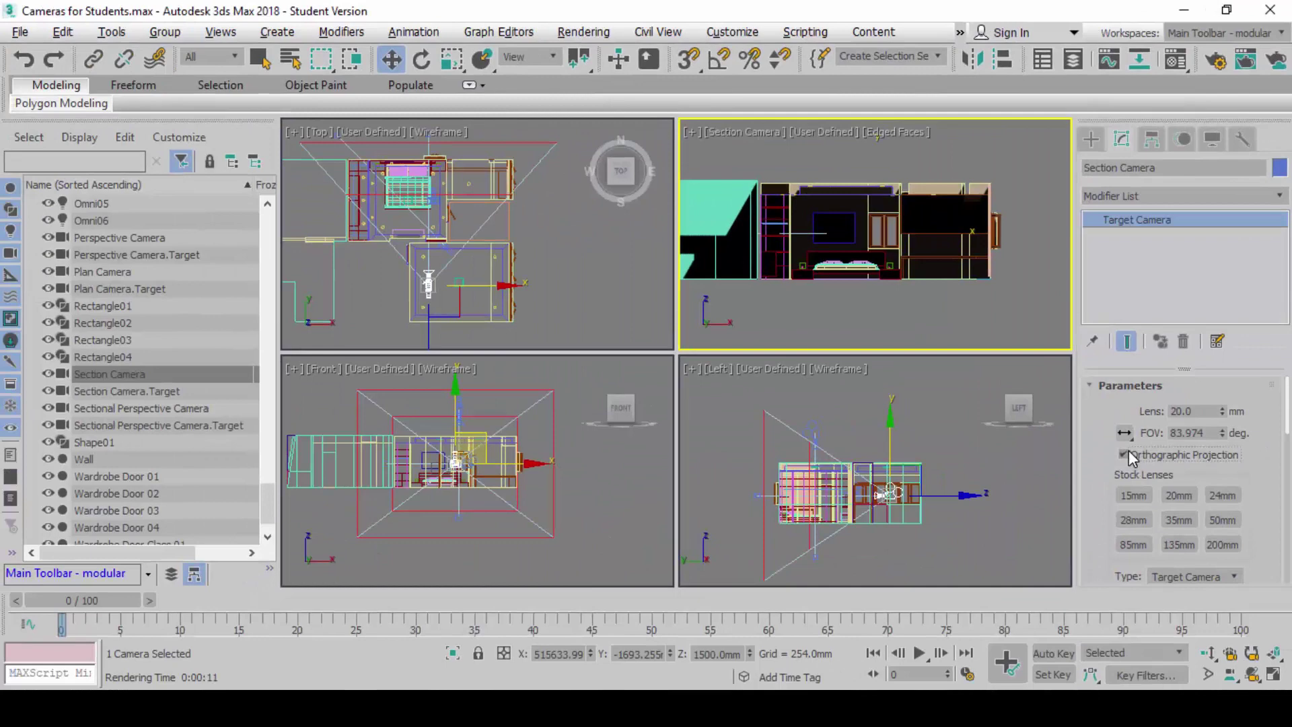
key("shift+q")
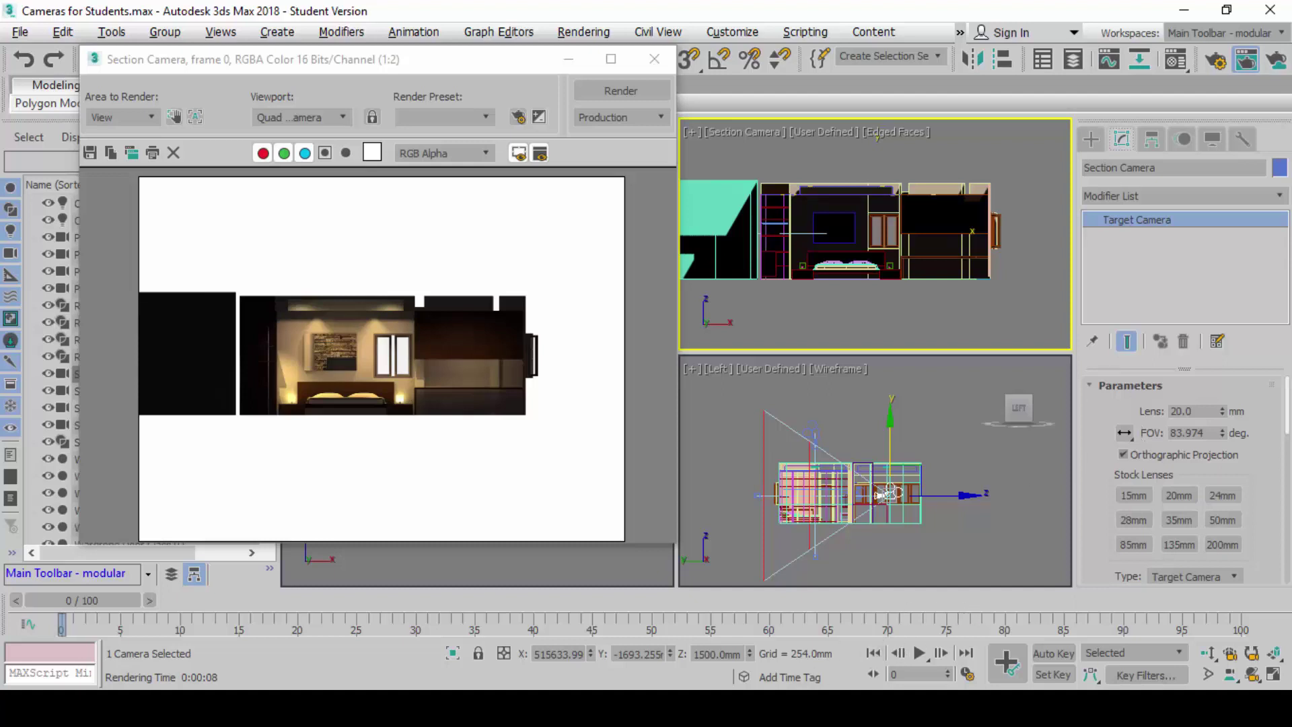
Switch to the Sem 01 Week 16 lesson notes PDF, examine the sectional and plan camera pages, and return to 3ds Max
left_click(875, 707)
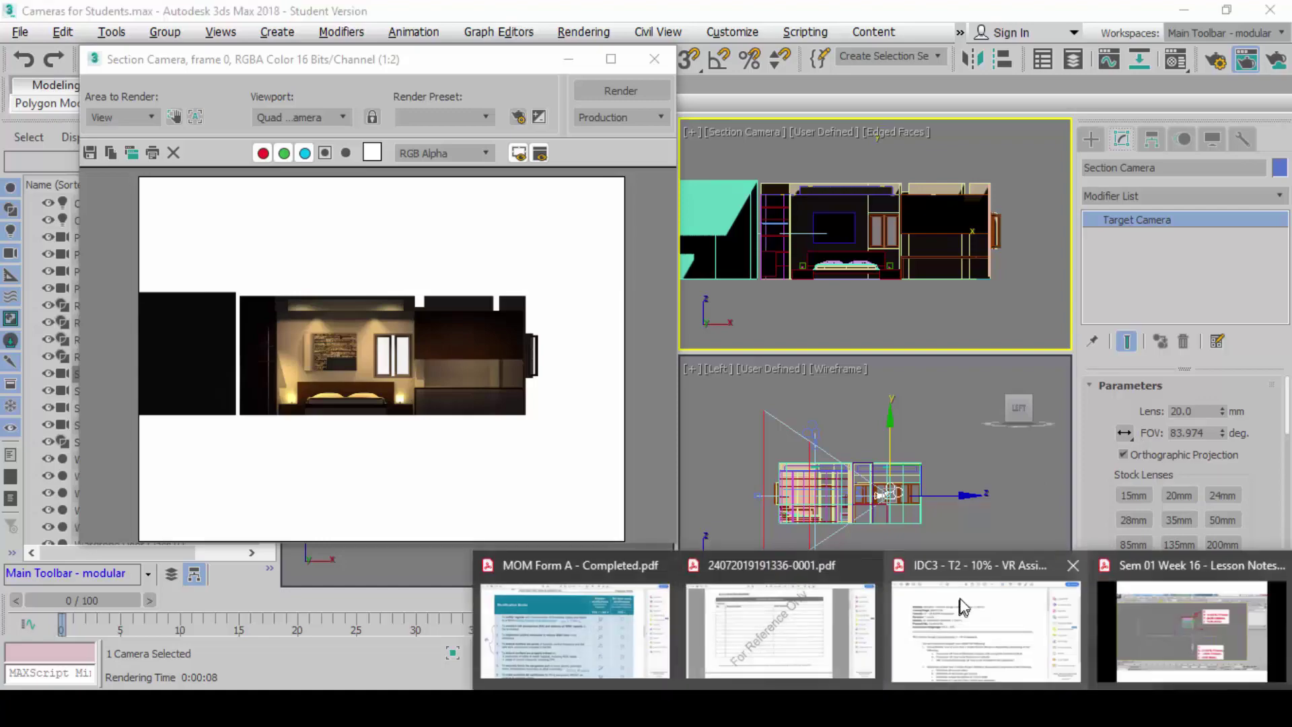
left_click(1161, 637)
scroll(1160, 637, "down", 2)
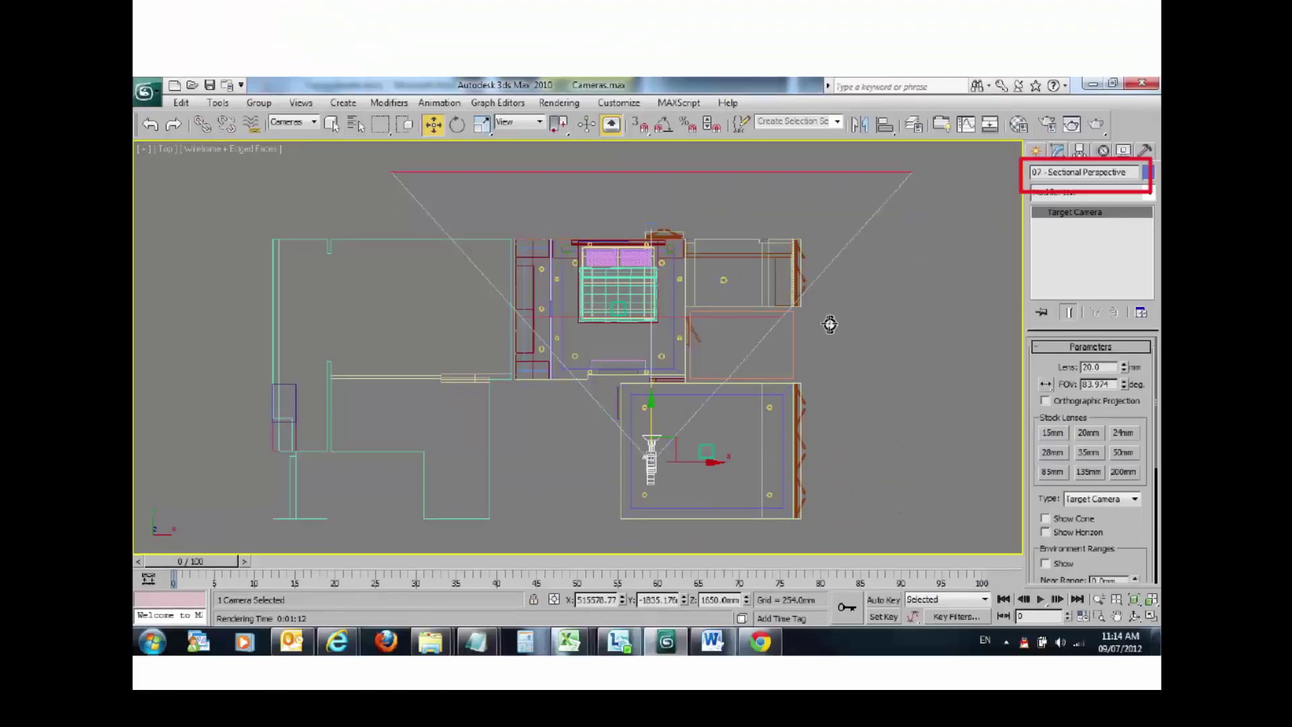
scroll(646, 363, "down", 4)
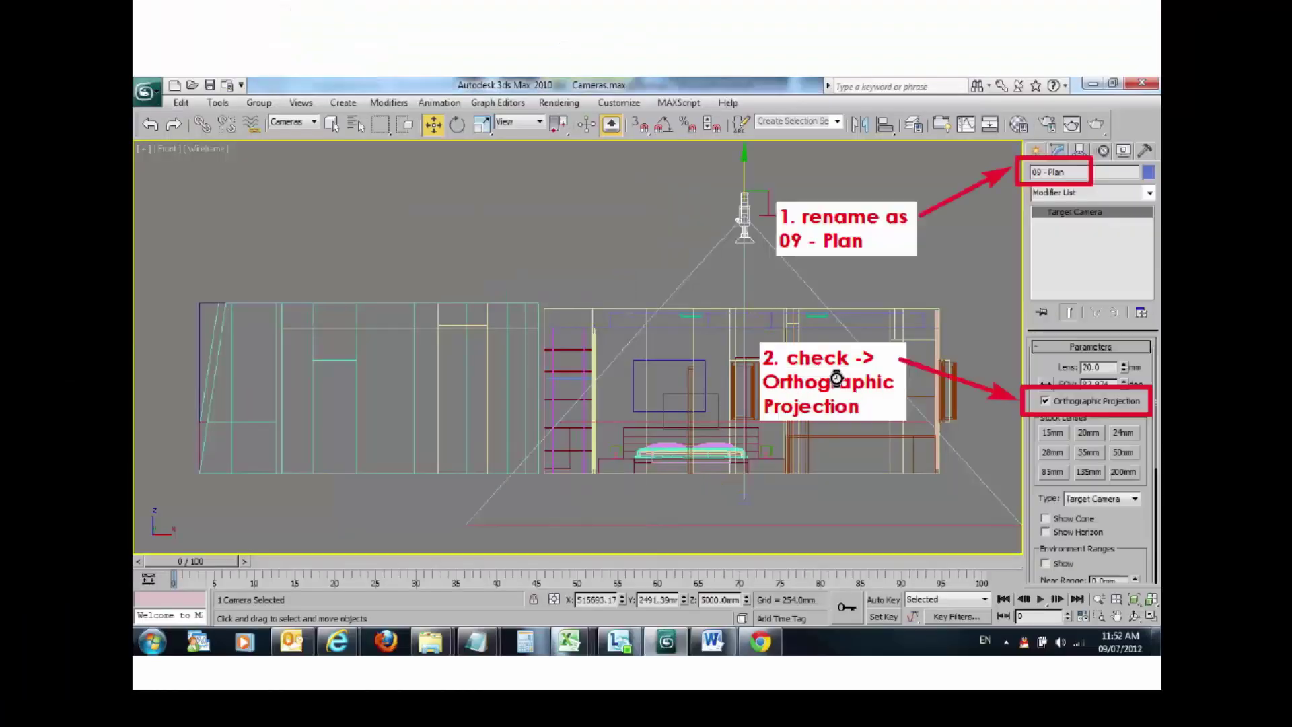
scroll(834, 377, "down", 3)
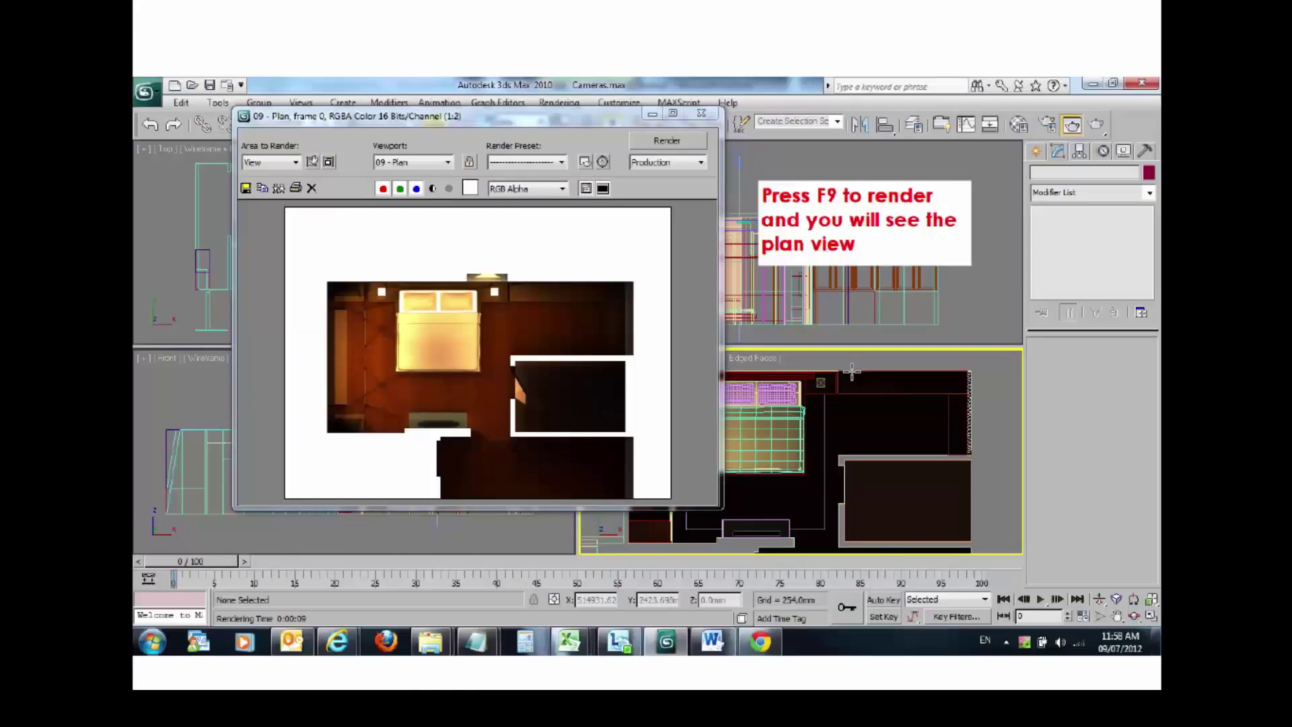
key("alt+Tab")
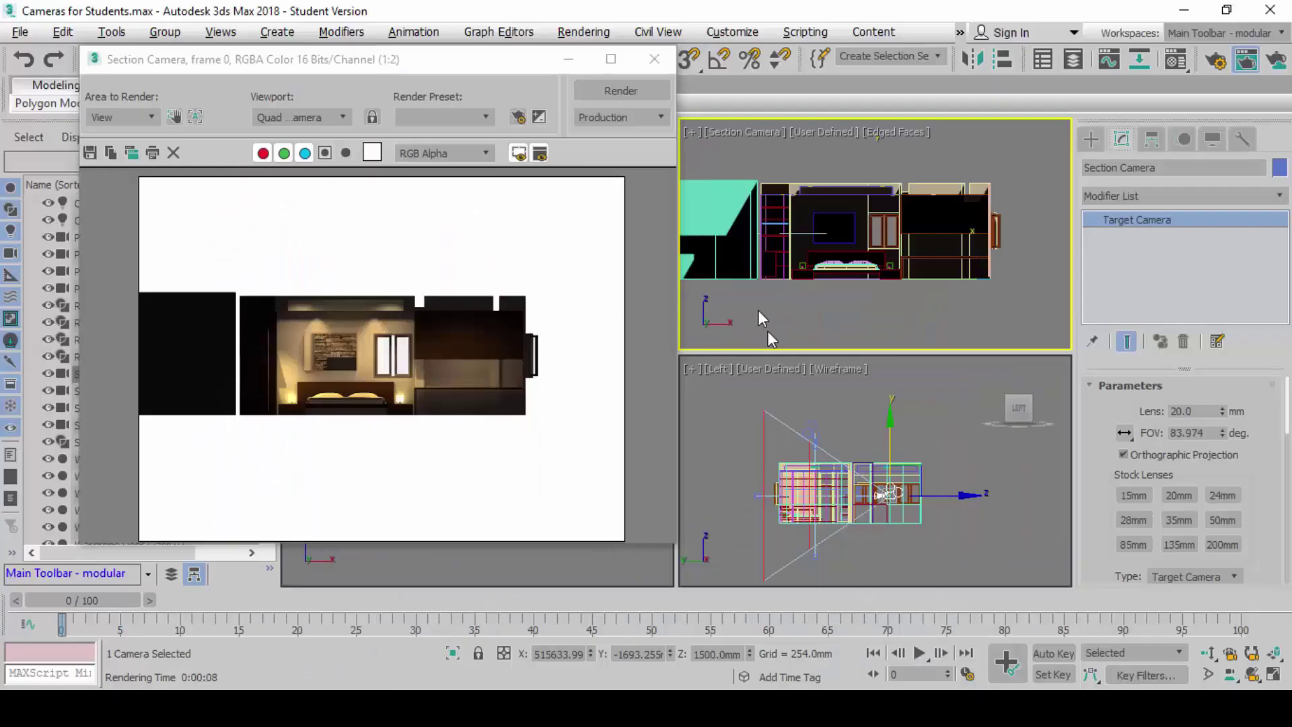
Save the rendered section image as a JPEG file named 04 Section Camera and close the render window
left_click(88, 154)
left_click_drag(372, 95, 516, 27)
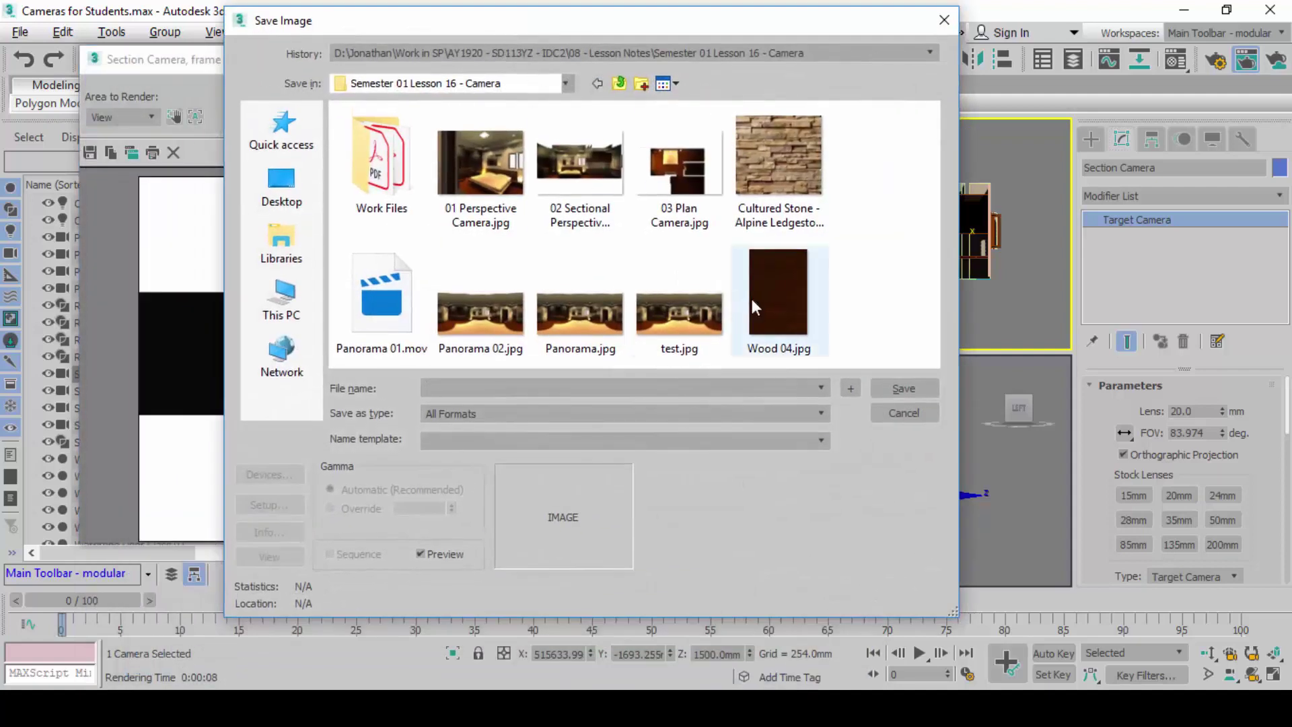
type("04 Section Camera")
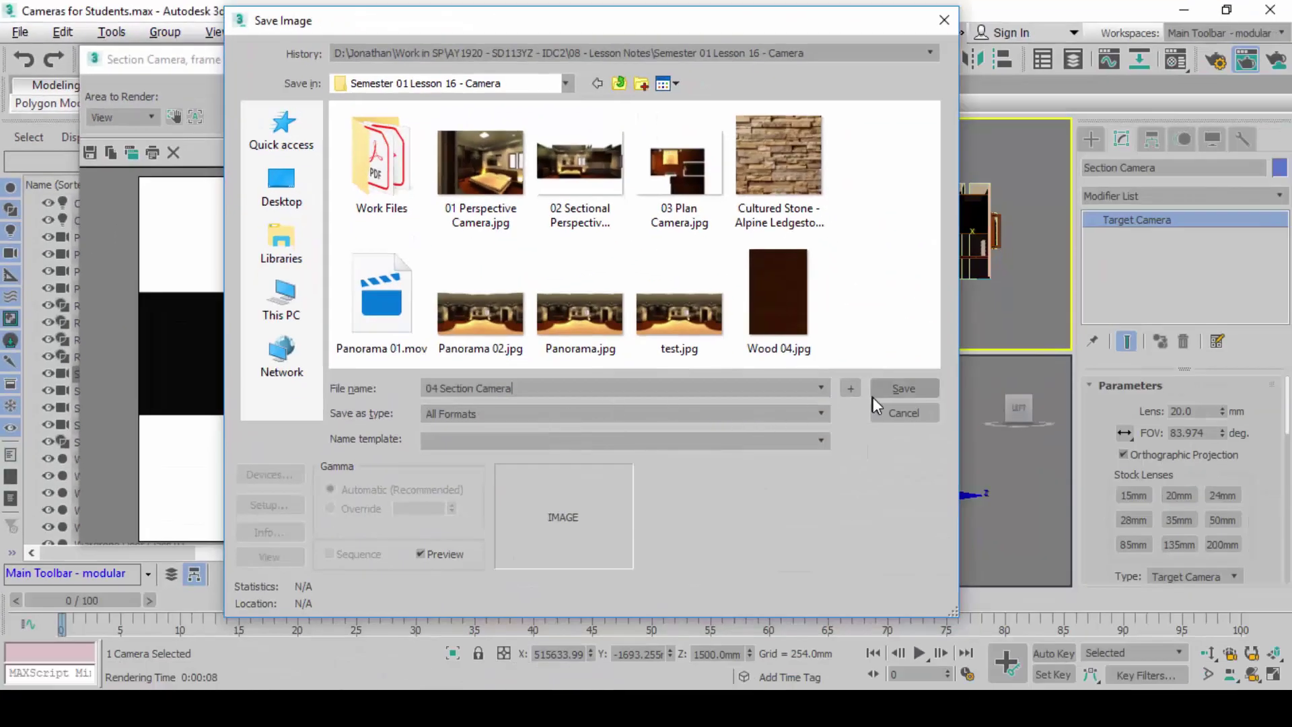
left_click(881, 396)
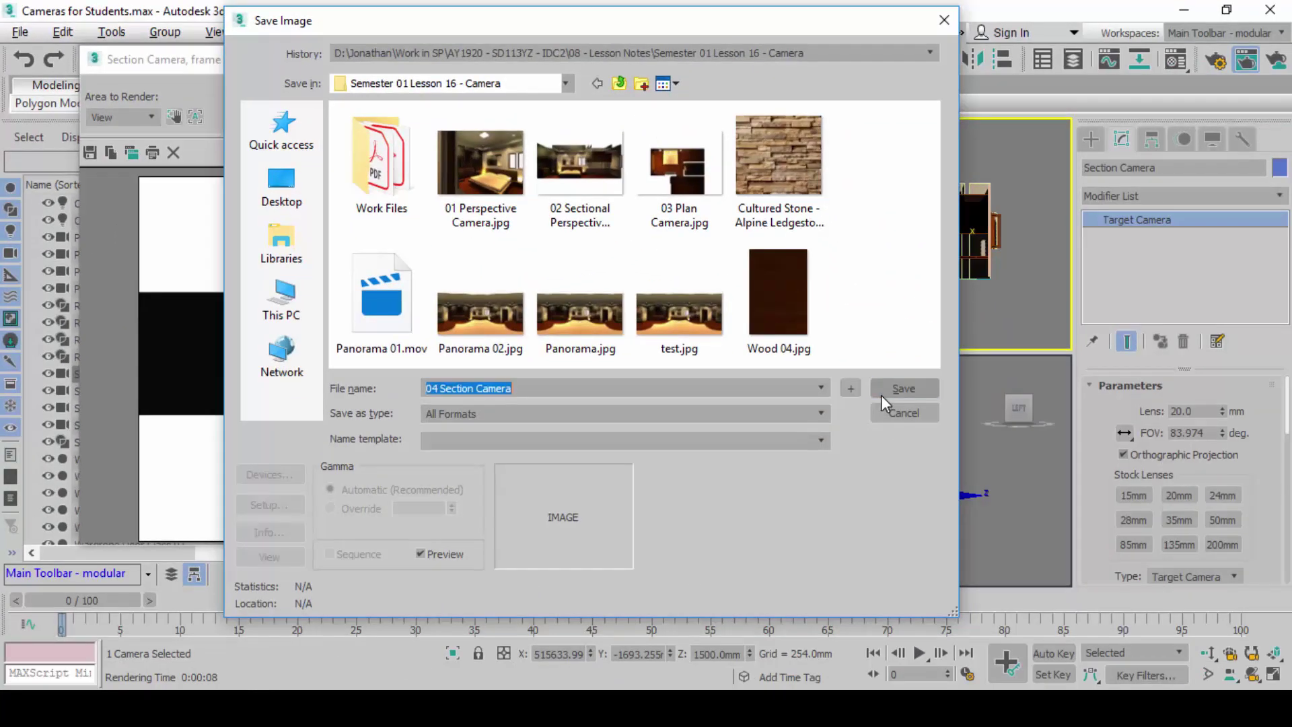
left_click(920, 391)
left_click(617, 413)
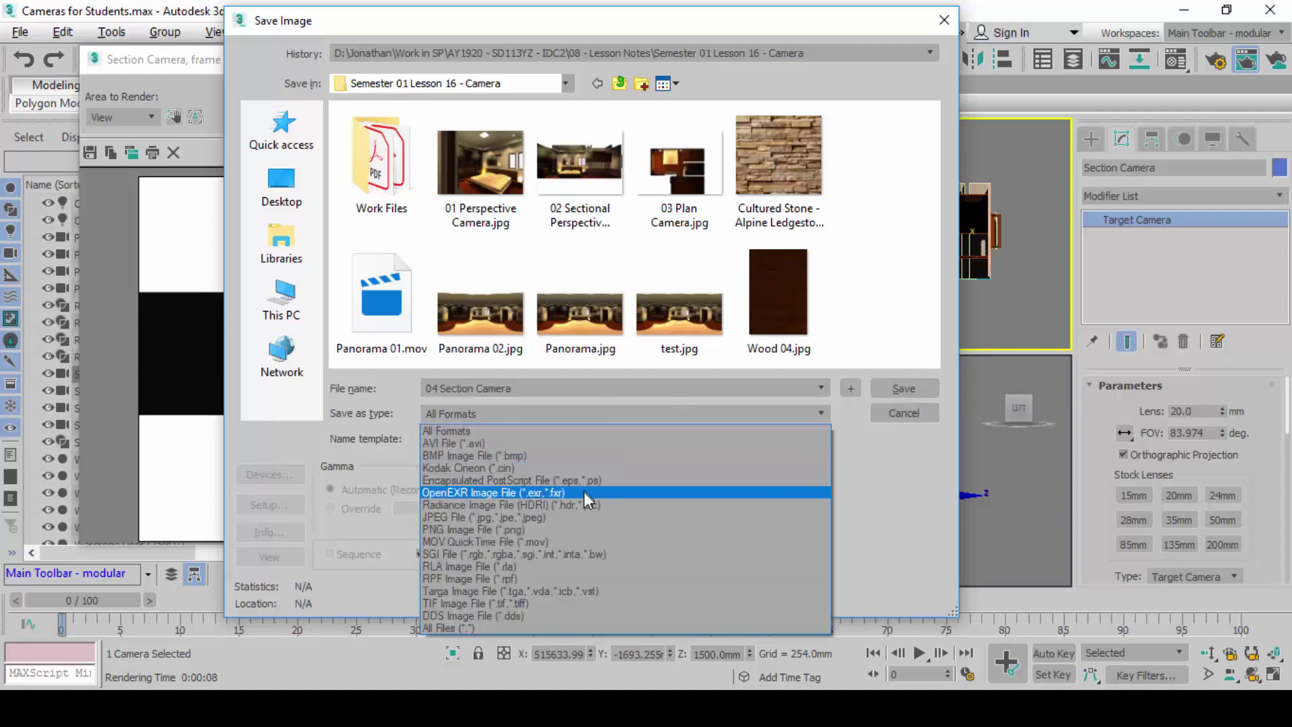
left_click(592, 517)
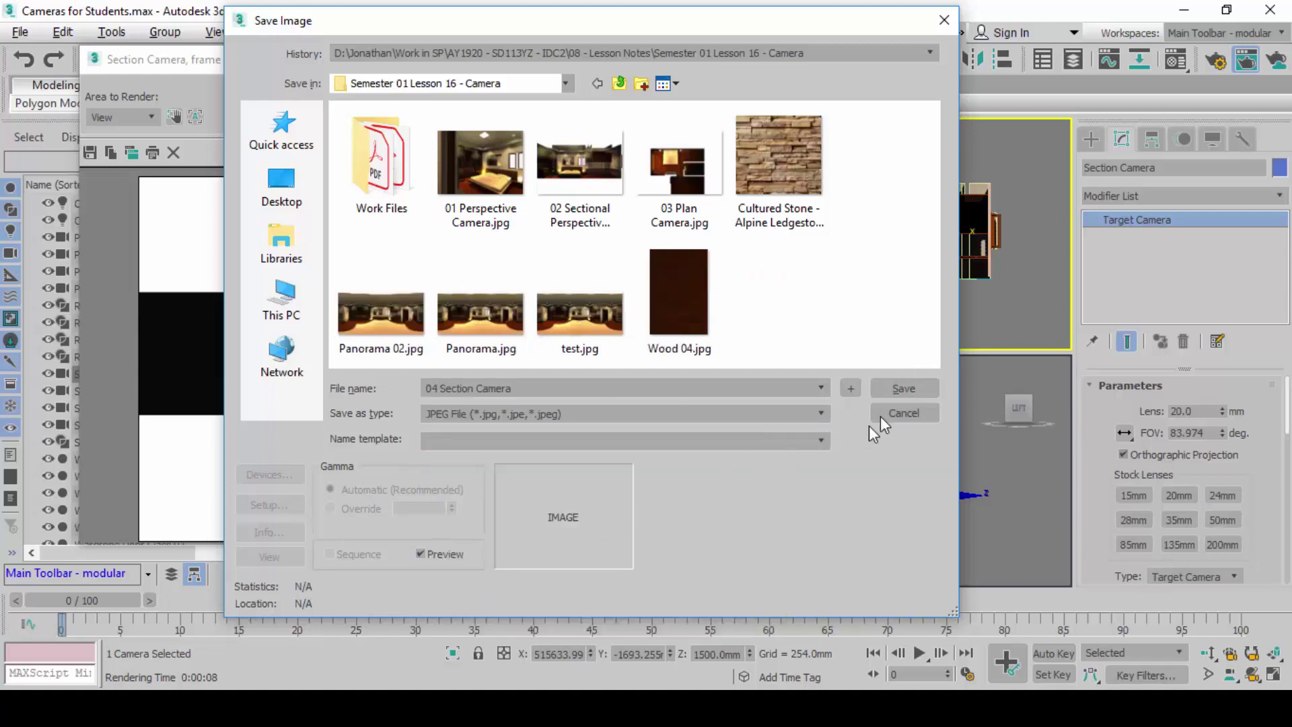
left_click(914, 390)
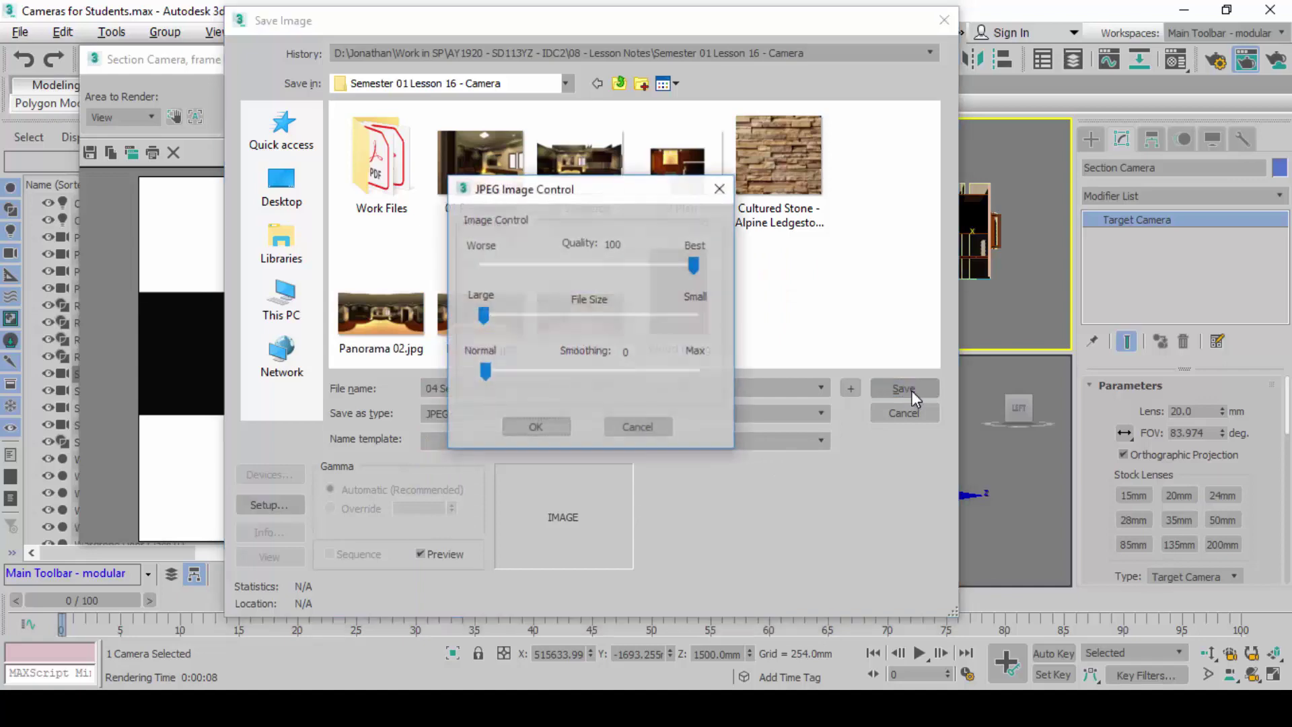
left_click(536, 427)
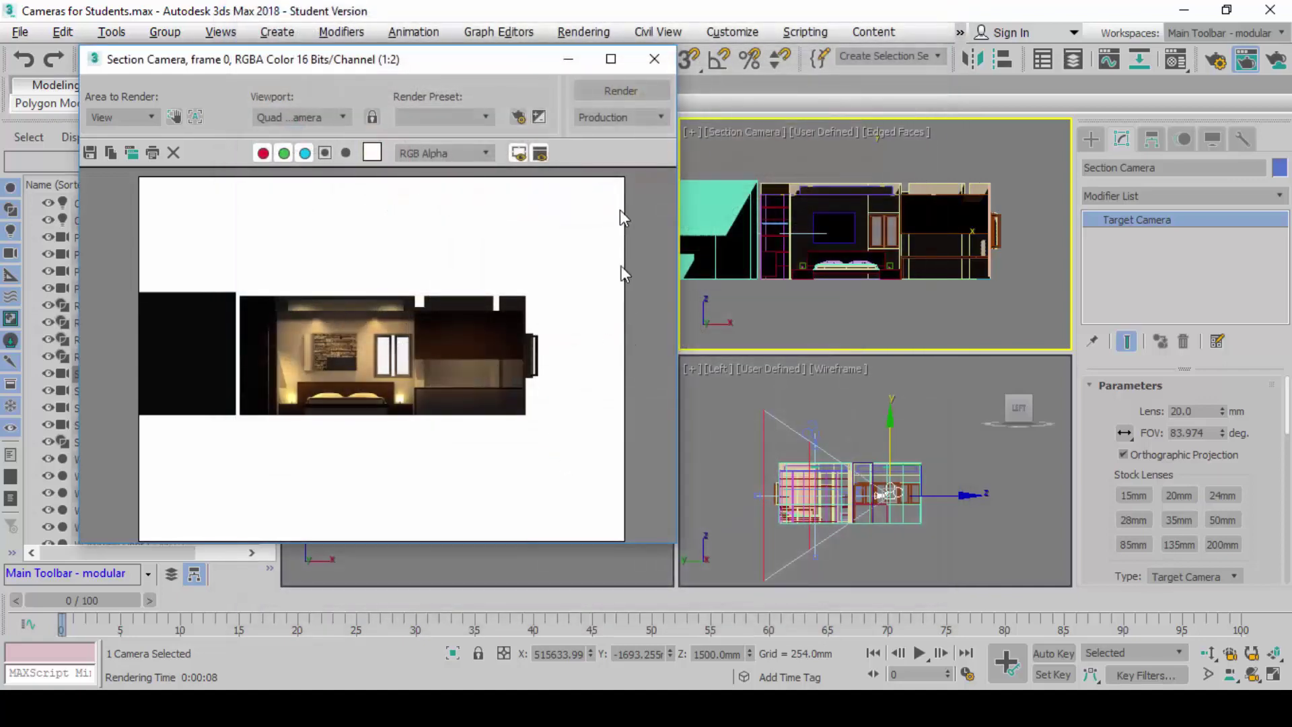
left_click(666, 59)
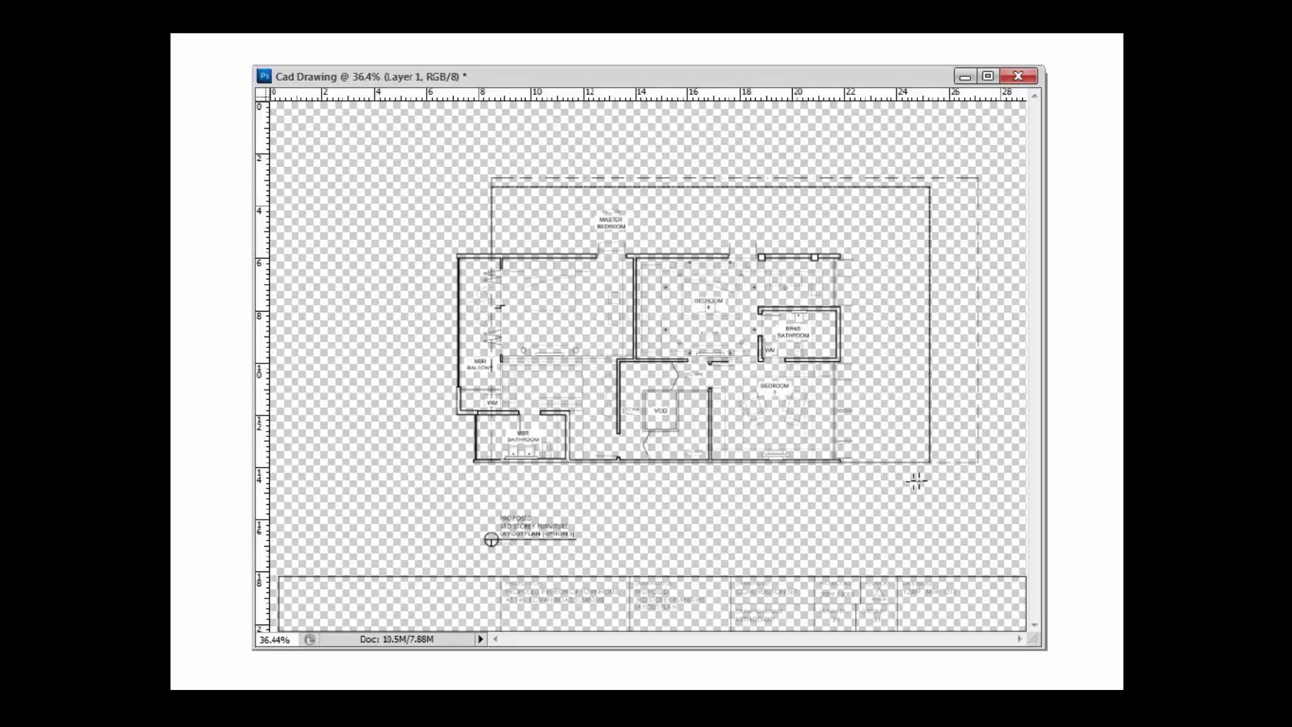
Examine the lesson-note pages on combining the rendered plan with the CAD drawing in Photoshop
key("ctrl+Tab")
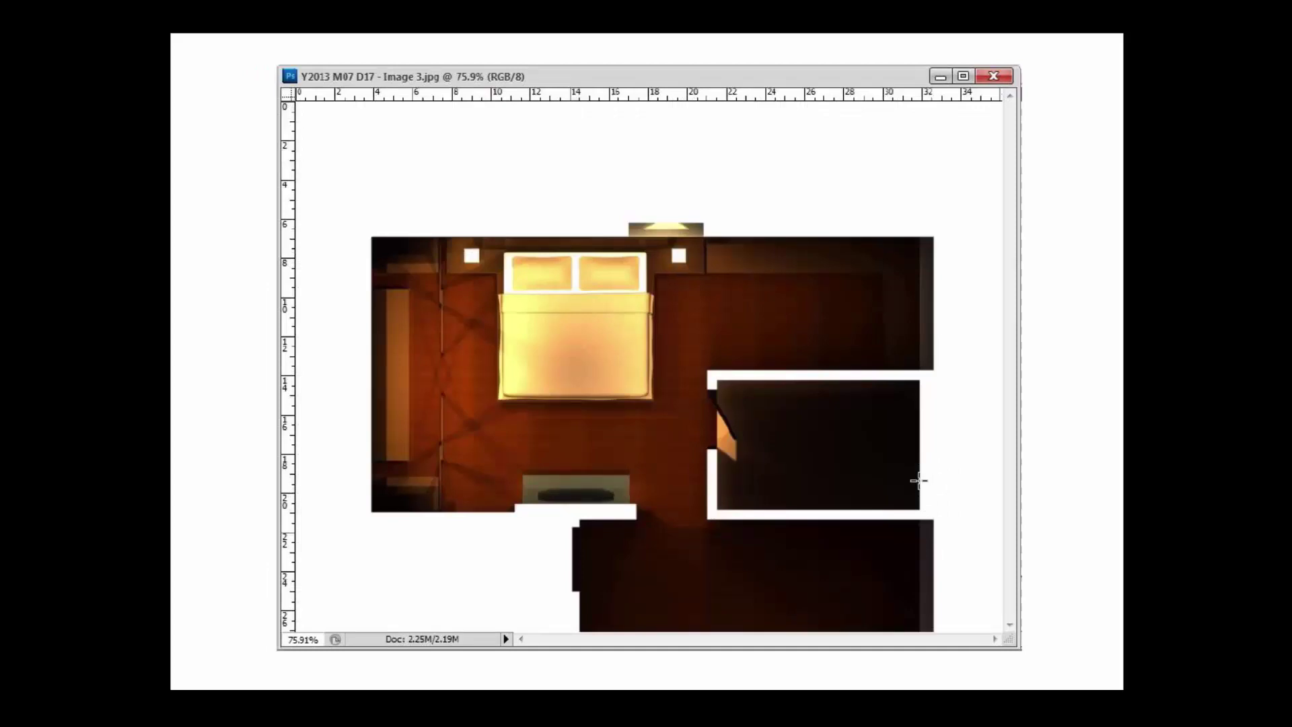
key("ctrl+Tab")
key("ctrl+Tab")
key("ctrl+Tab")
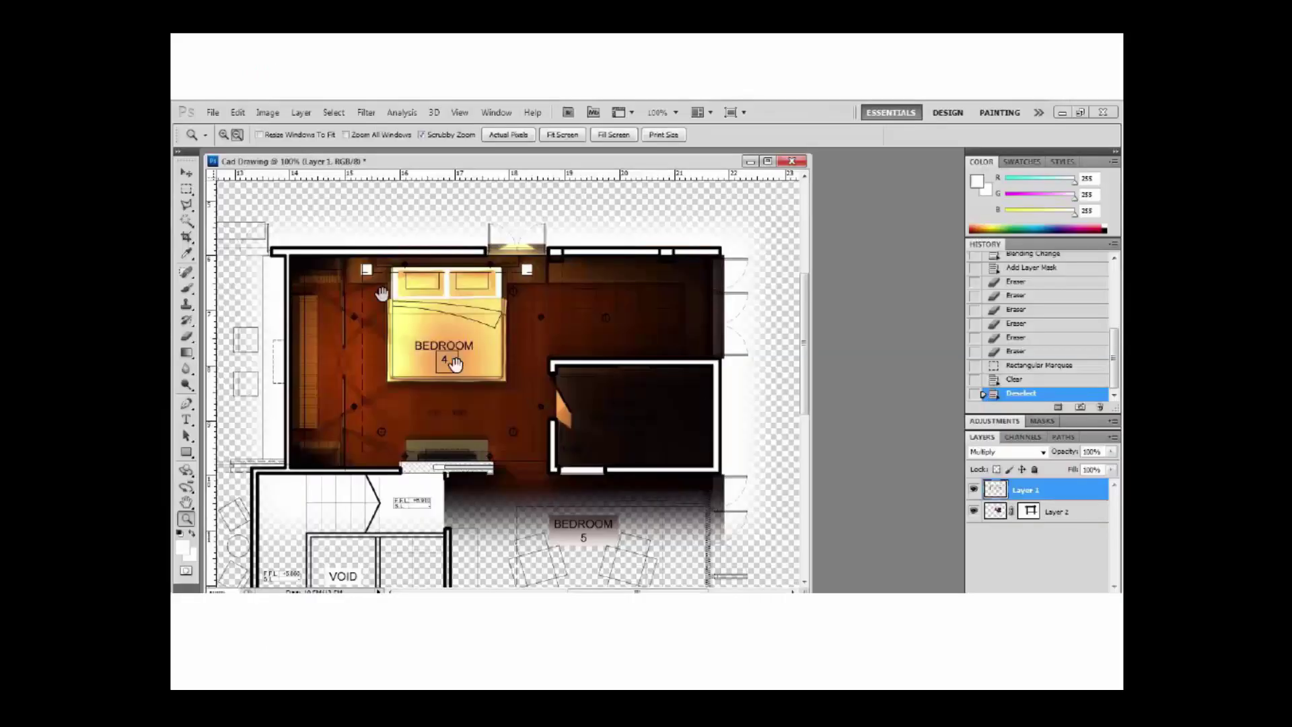